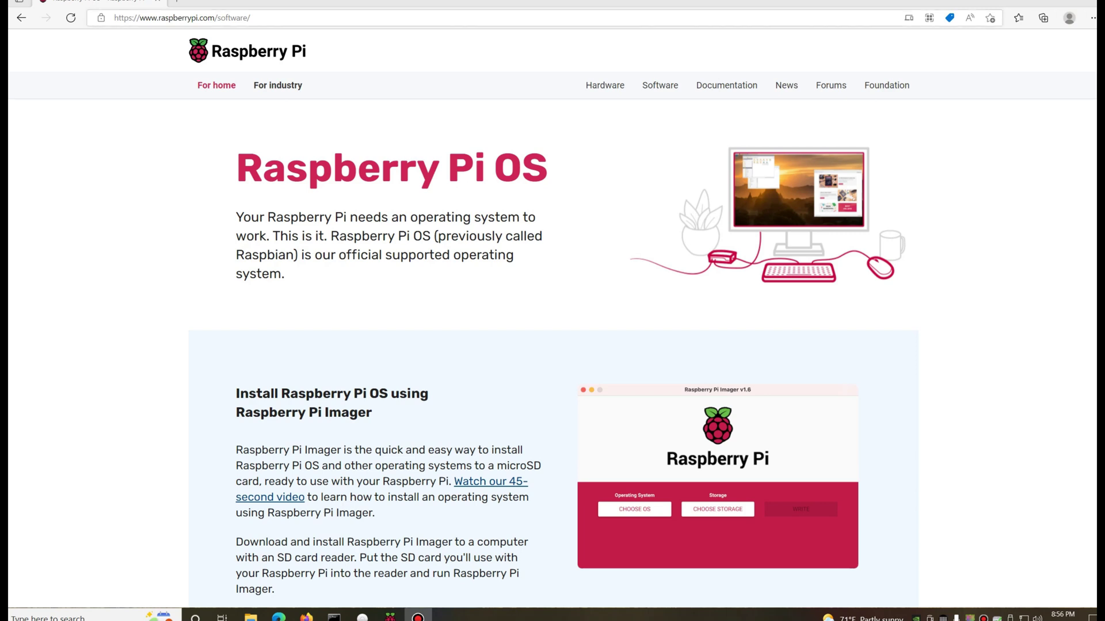
- Download the Raspberry Pi Imager installer imager_1.7.2.exe for Windows from the software page
{"action": "left_click", "coordinate": [182, 17]}
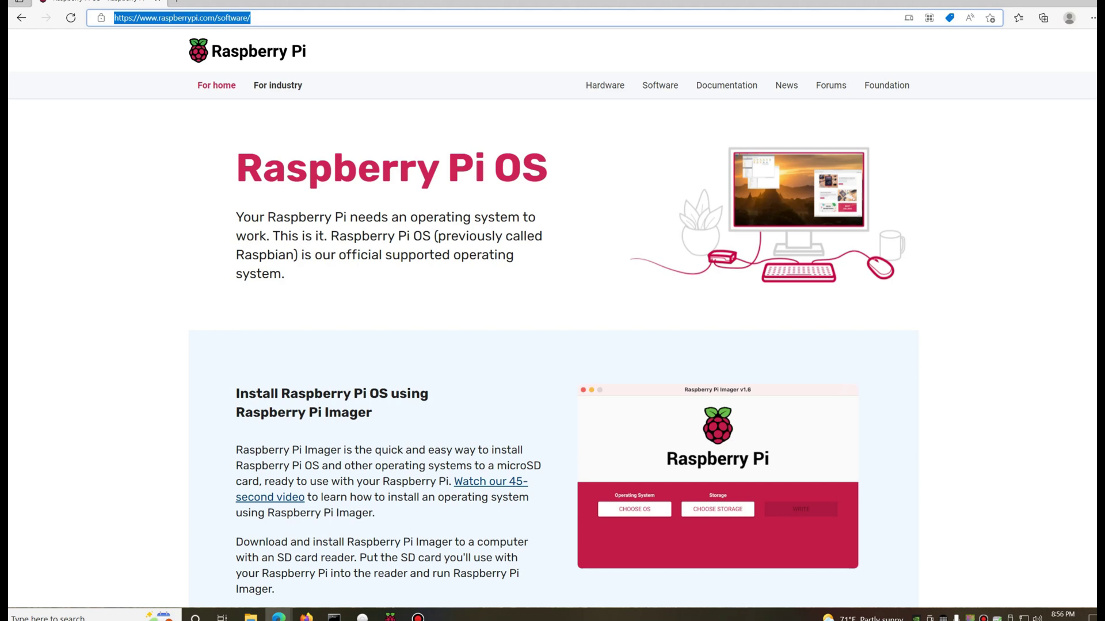
{"action": "scroll", "coordinate": [553, 317], "scroll_direction": "down", "scroll_amount": 6}
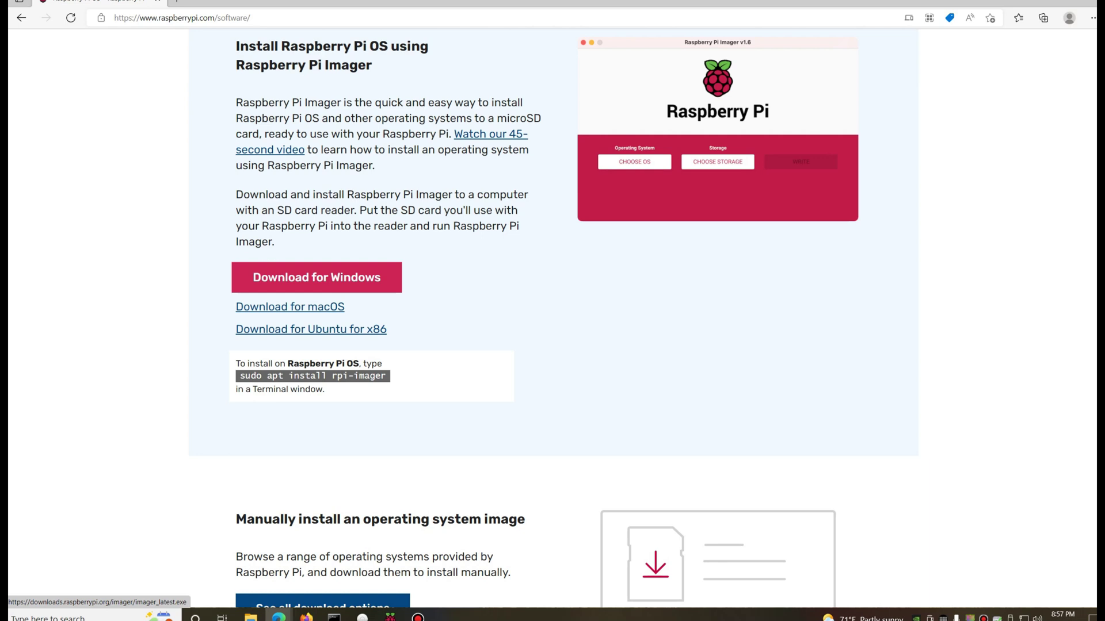
{"action": "left_click", "coordinate": [316, 278]}
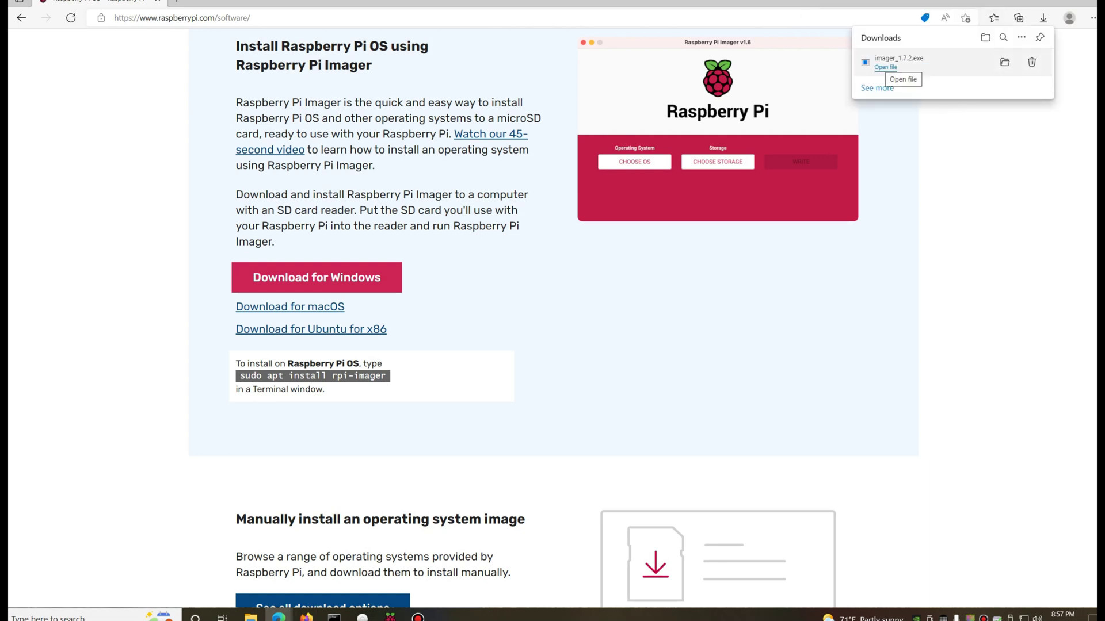
- Maximize the Imager and pick Other general-purpose OS > Ubuntu > Ubuntu Server 20.04.4 LTS (RPi 3/4/400)
{"action": "key", "text": "super+Up"}
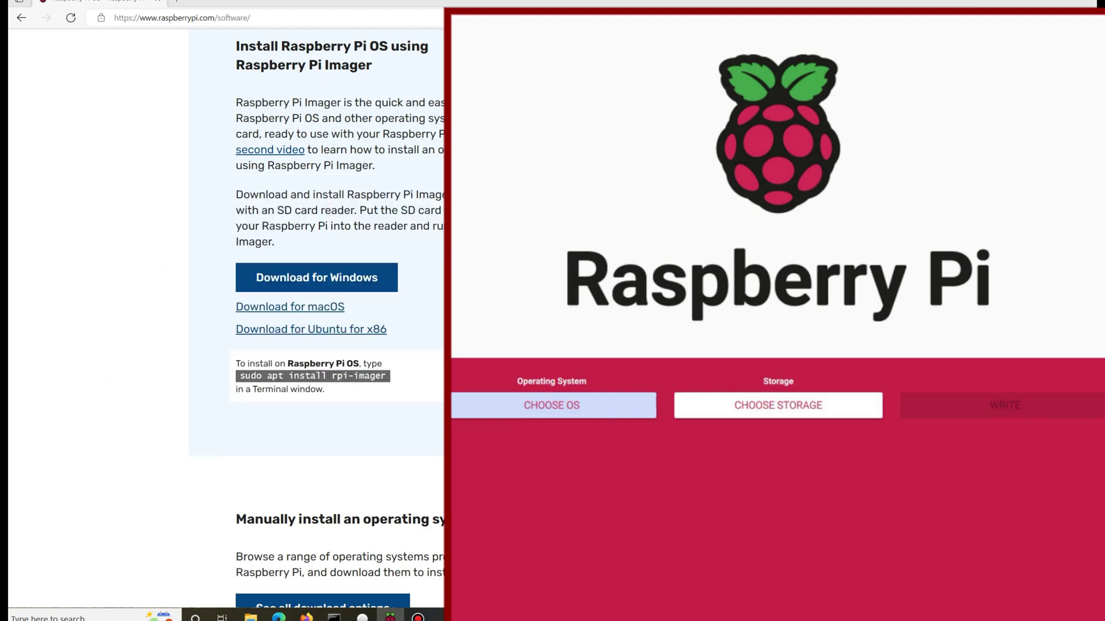
{"action": "left_click", "coordinate": [553, 405]}
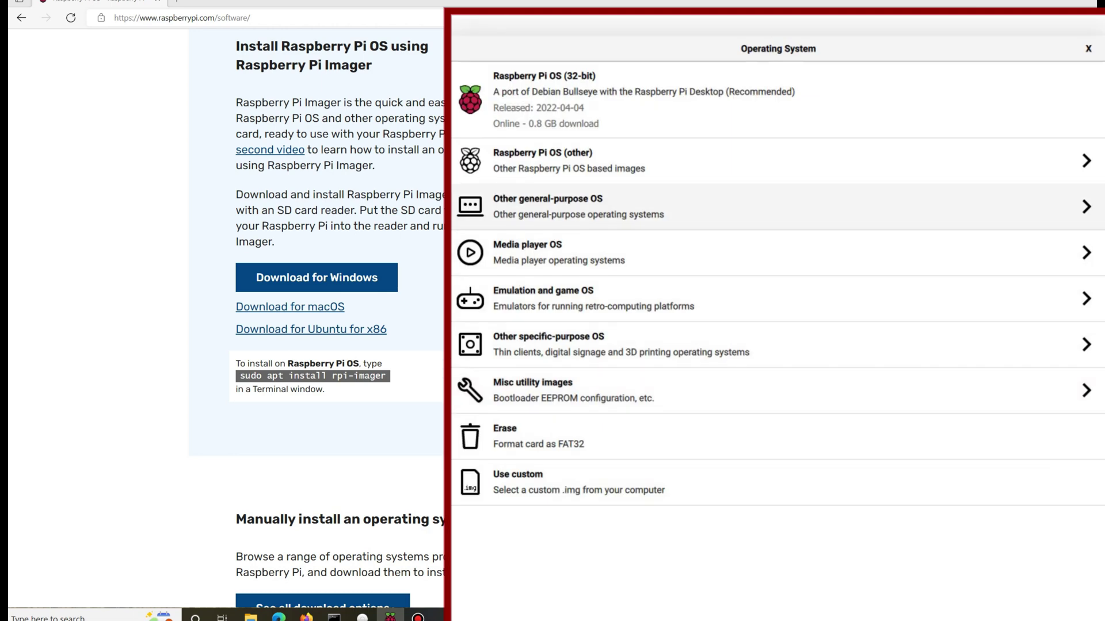
{"action": "left_click", "coordinate": [578, 206]}
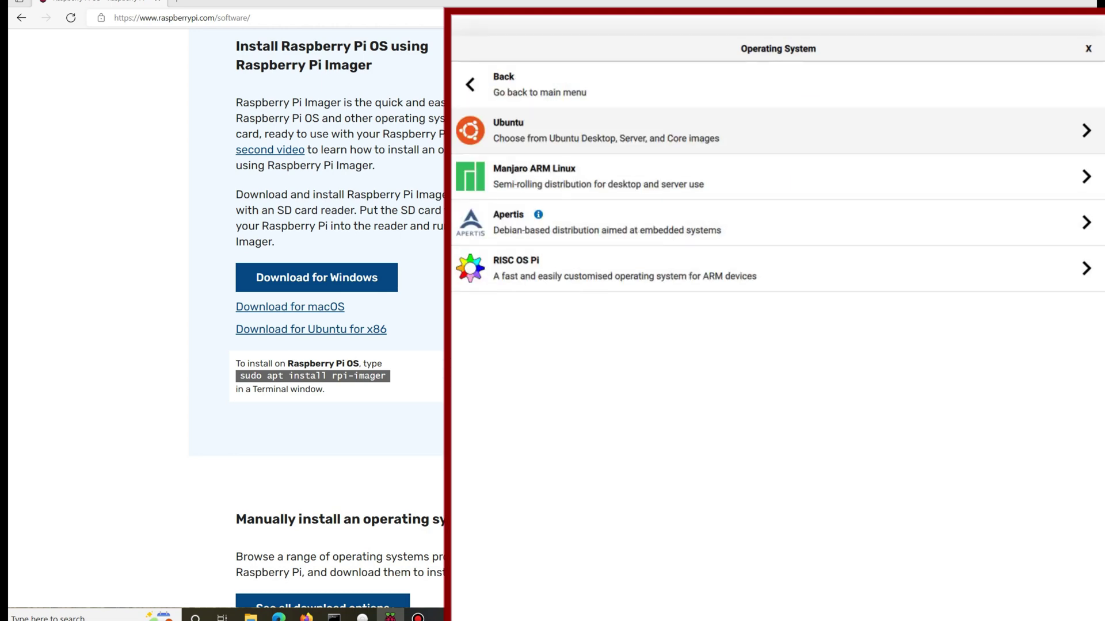
{"action": "left_click", "coordinate": [604, 131]}
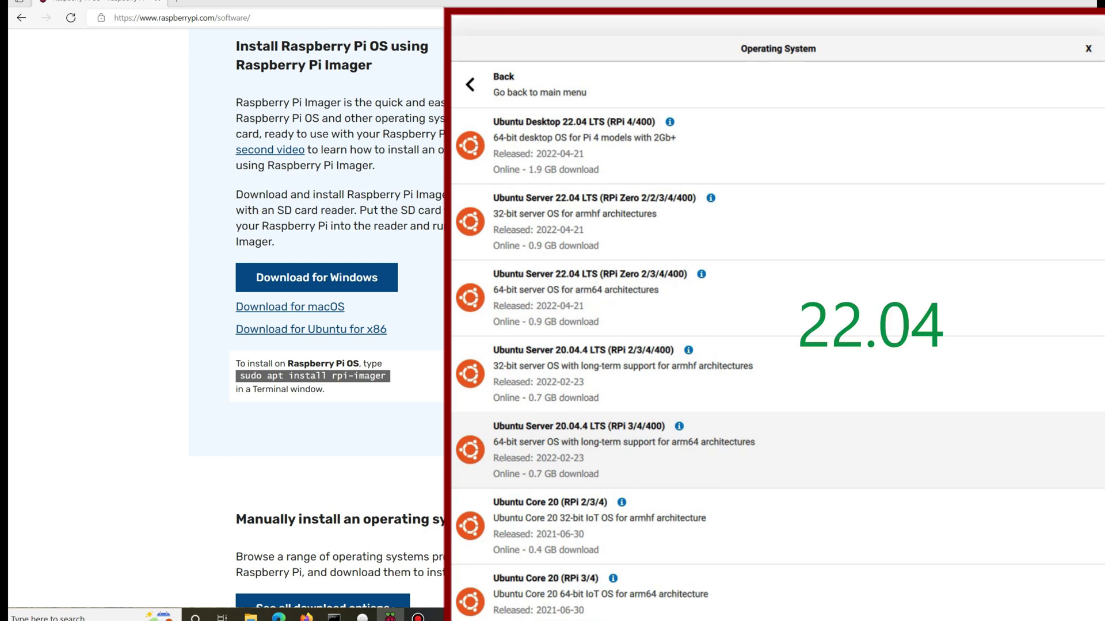
{"action": "left_click", "coordinate": [621, 449]}
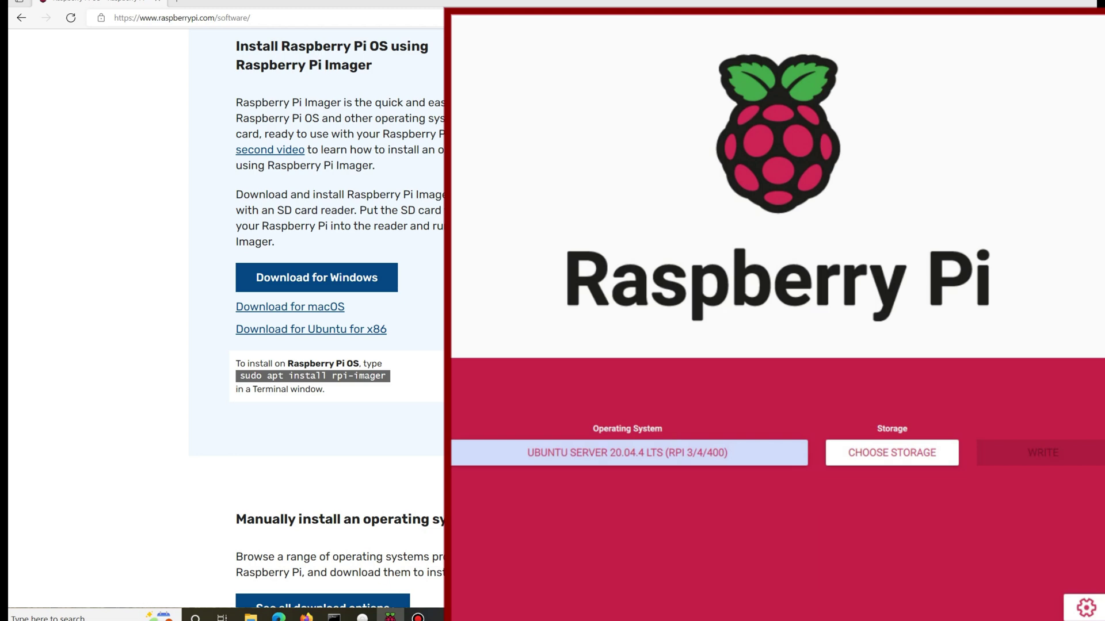
- Write the image to the 63.2 GB Generic storage device, confirming the erase and acknowledging success
{"action": "left_click", "coordinate": [892, 453]}
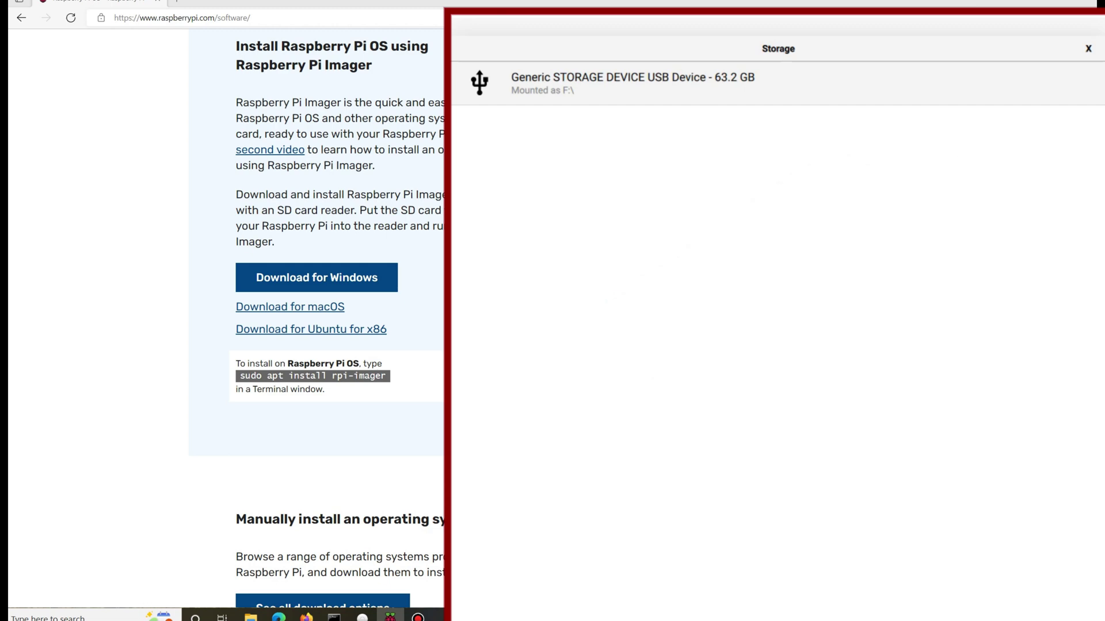
{"action": "left_click", "coordinate": [633, 83]}
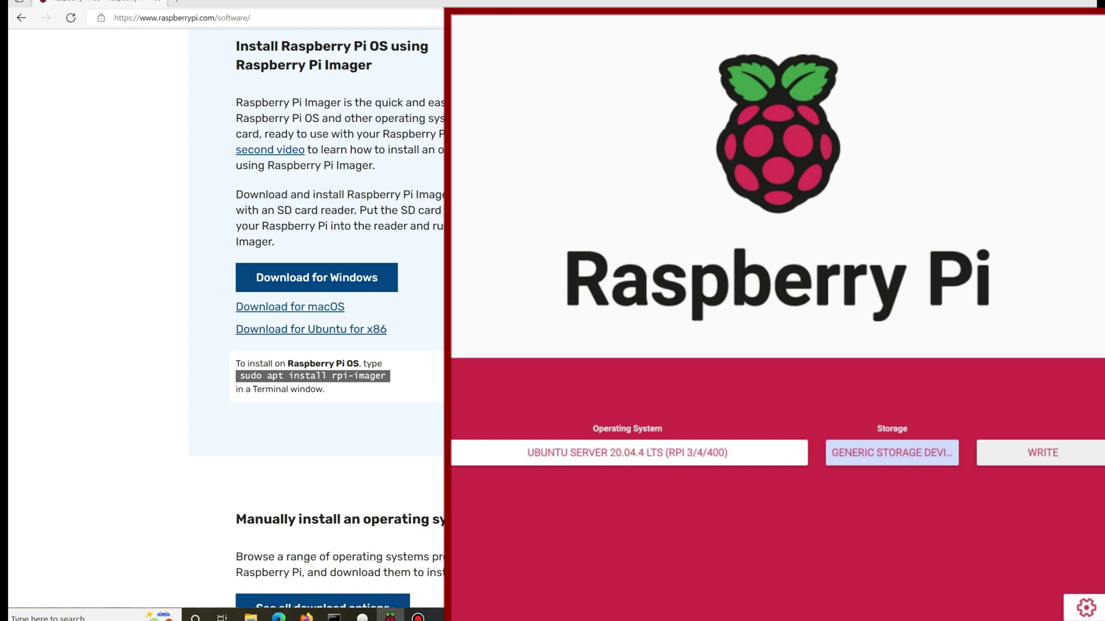
{"action": "left_click", "coordinate": [1043, 453]}
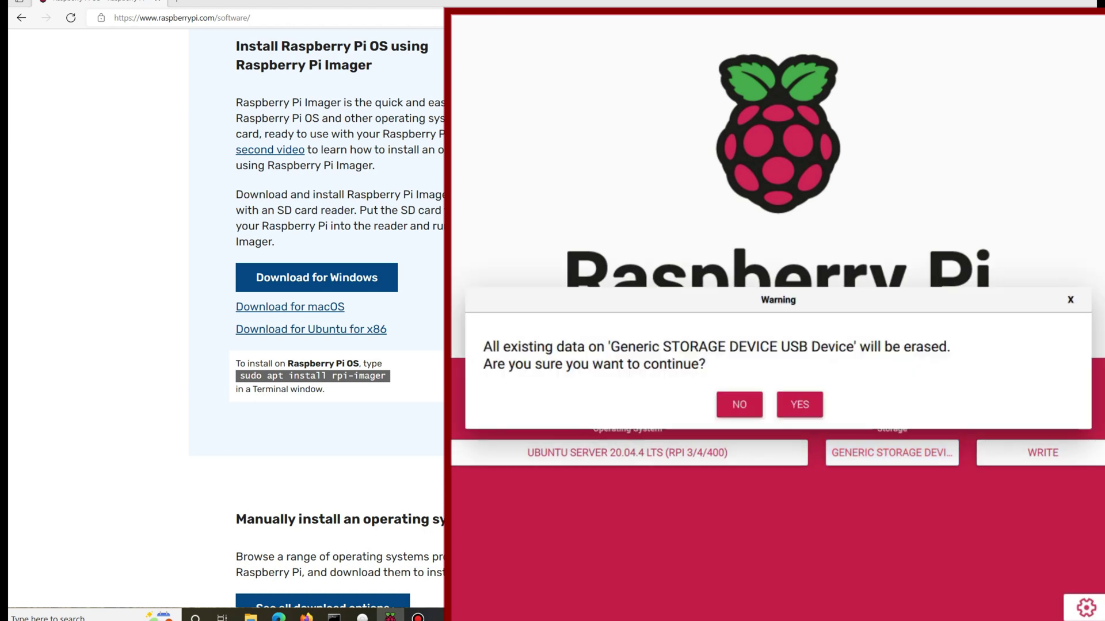
{"action": "left_click", "coordinate": [799, 404]}
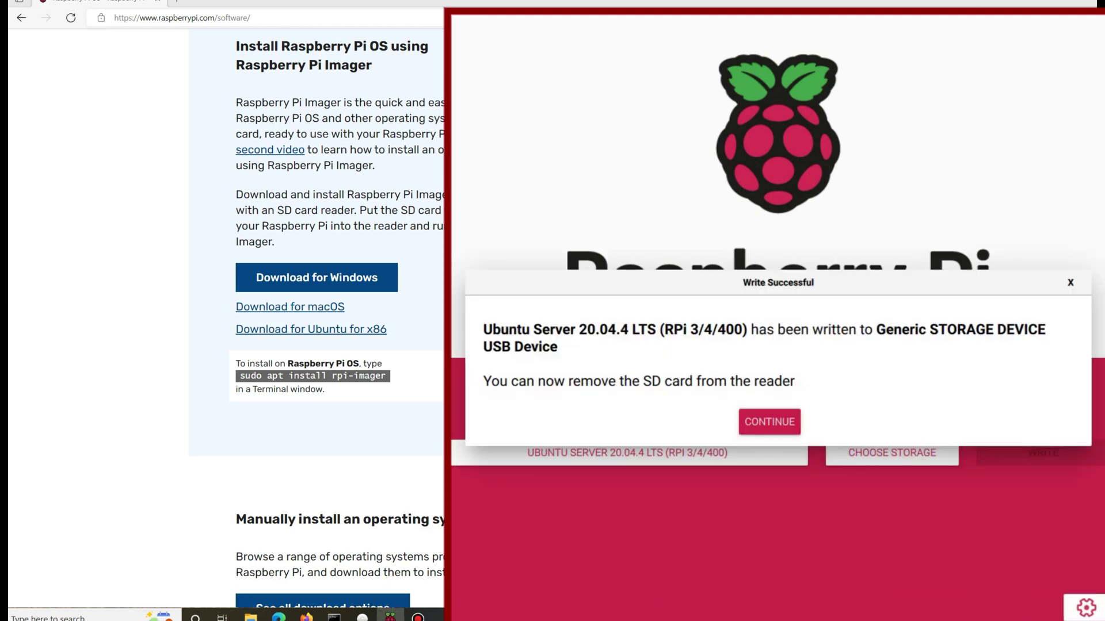
{"action": "key", "text": "Return"}
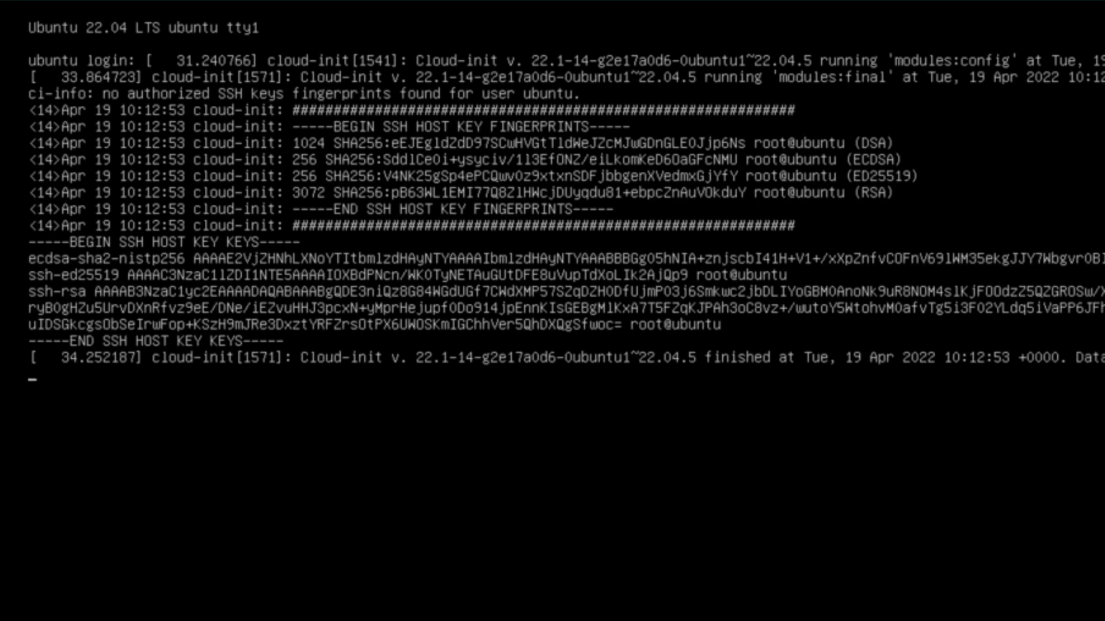
- Log in at the console as user ubuntu with the default password
{"action": "key", "text": "Return"}
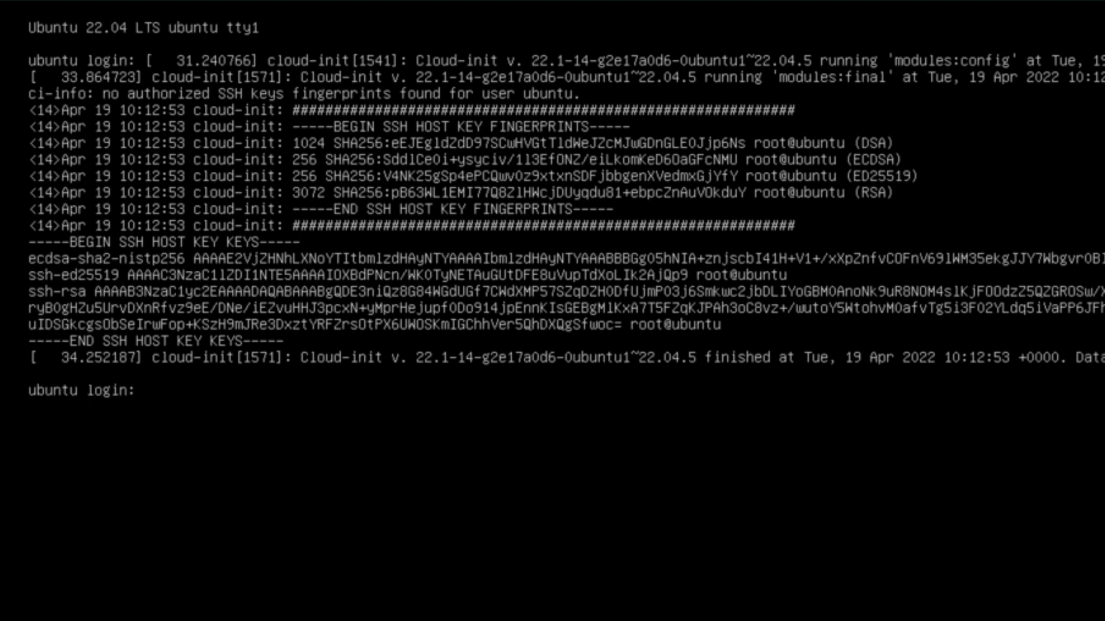
{"action": "type", "text": "ub"}
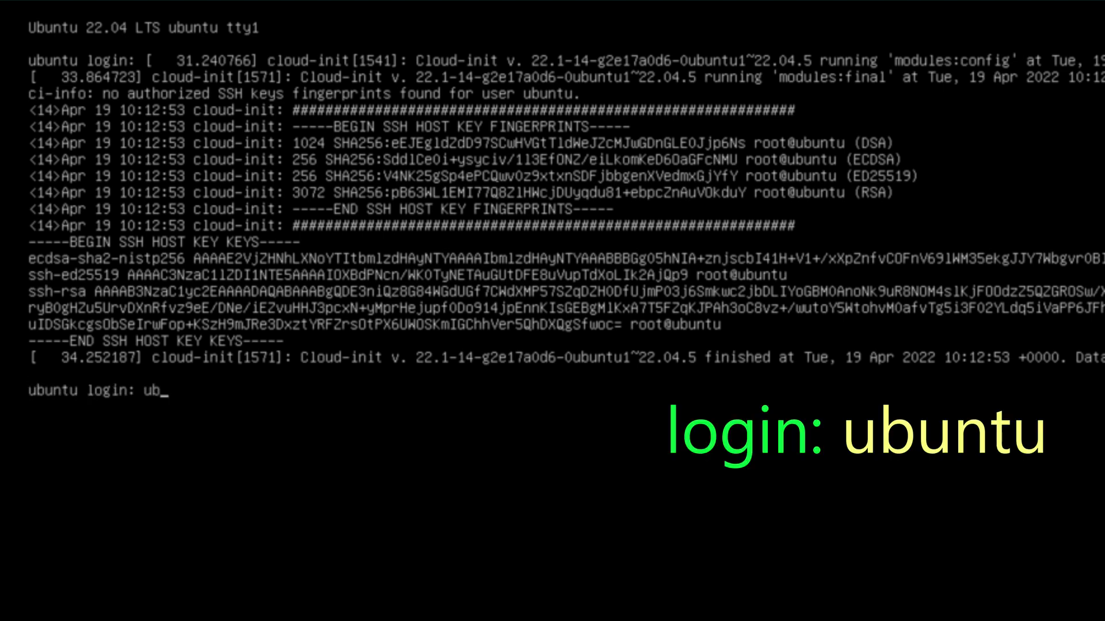
{"action": "type", "text": "untu"}
{"action": "key", "text": "Return"}
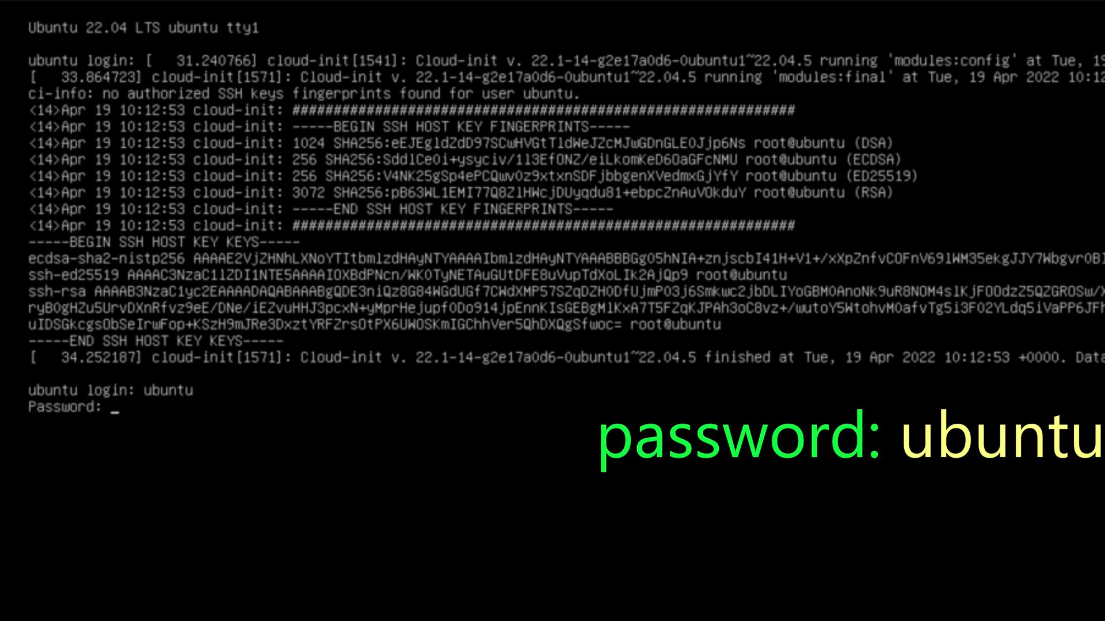
{"action": "type", "text": "ubuntu"}
{"action": "key", "text": "Return"}
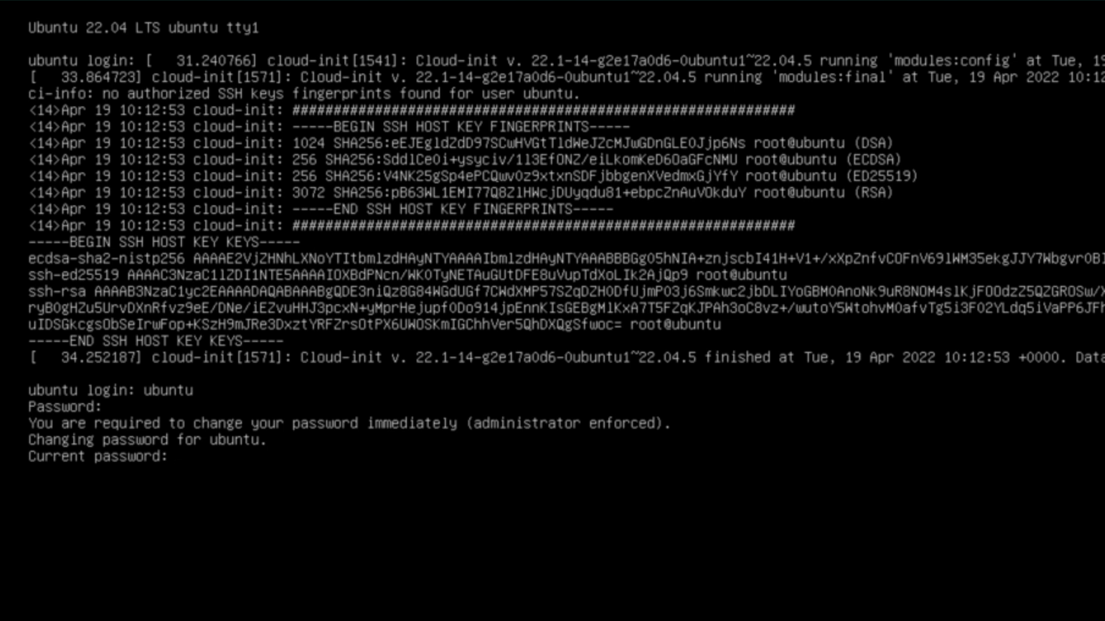
- Replace the enforced initial password by entering the current password and the new one twice
{"action": "key", "text": "Return"}
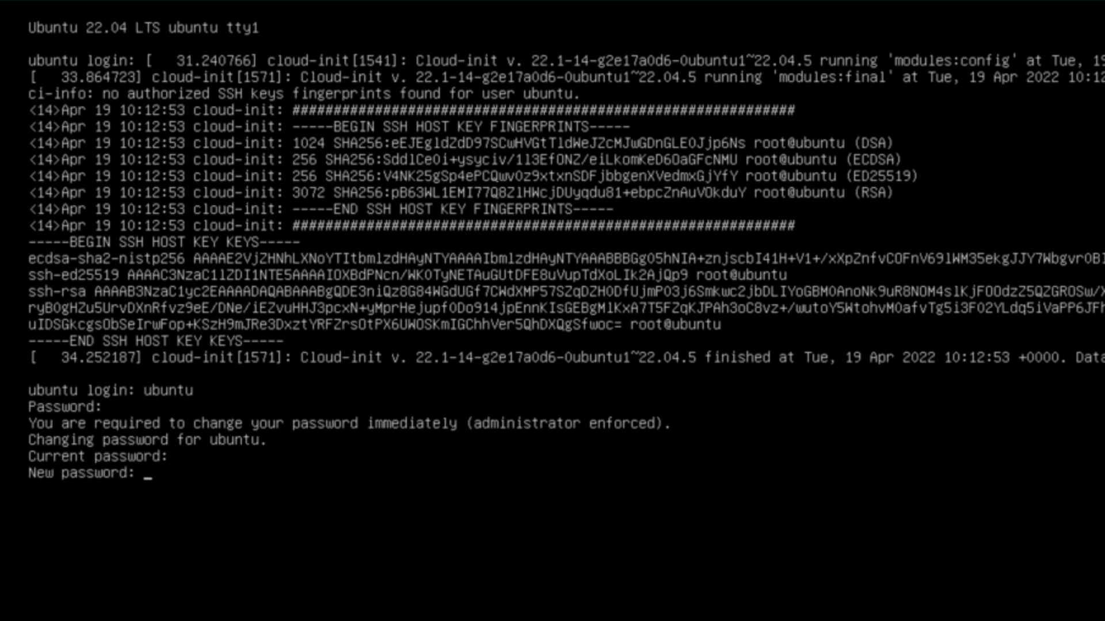
{"action": "key", "text": "Return"}
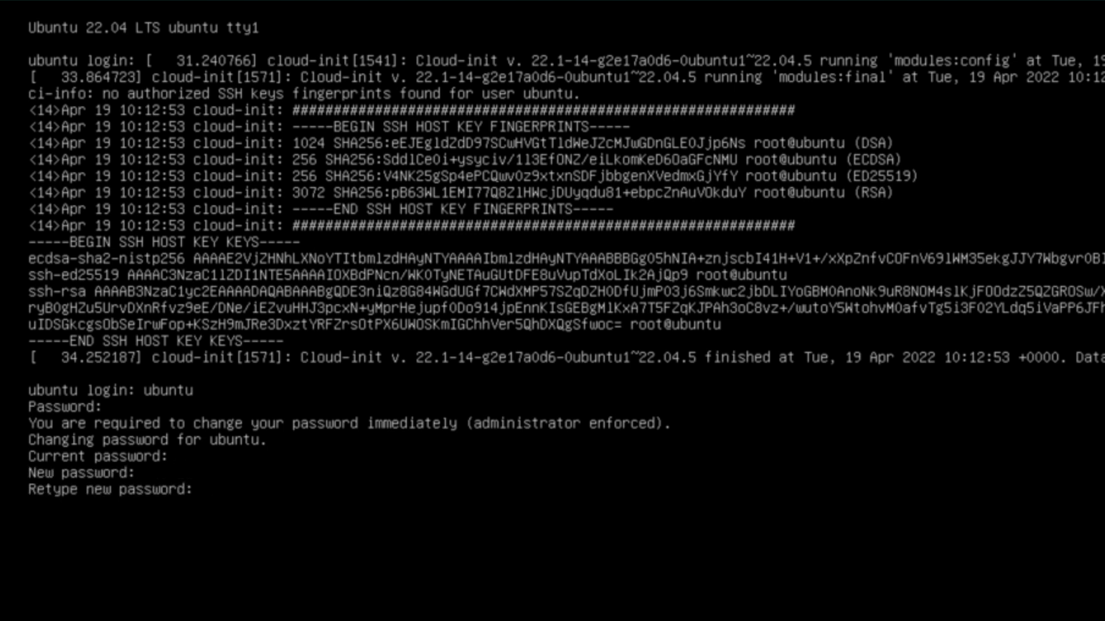
{"action": "key", "text": "Return"}
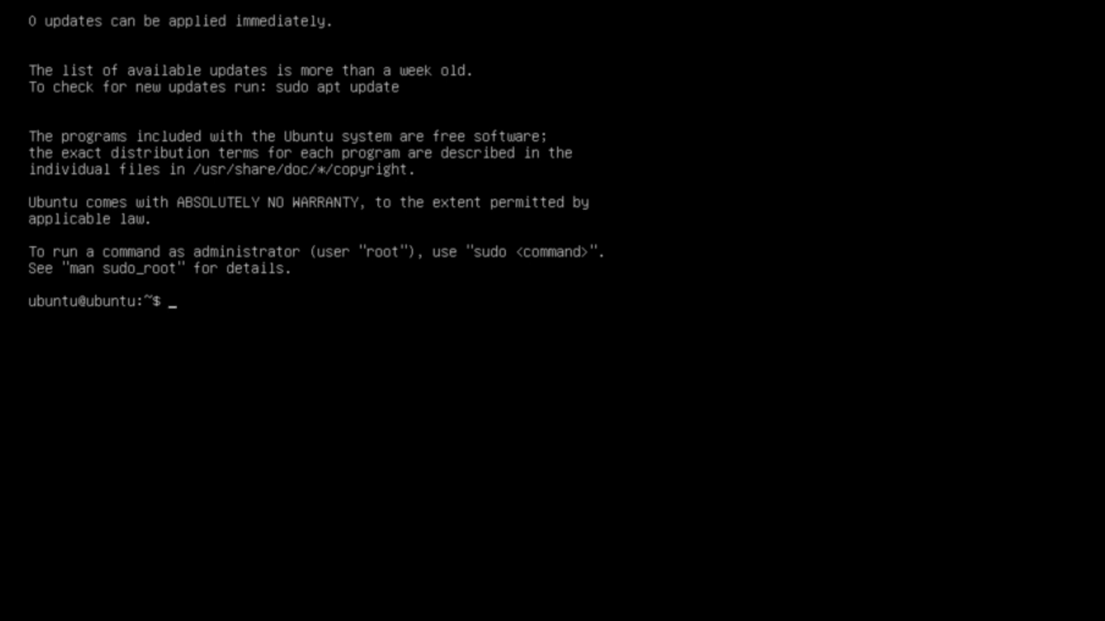
- Run sudo apt upgrade, then sudo apt update to refresh the lists, reporting 43 upgradable packages
{"action": "type", "text": "sudo "}
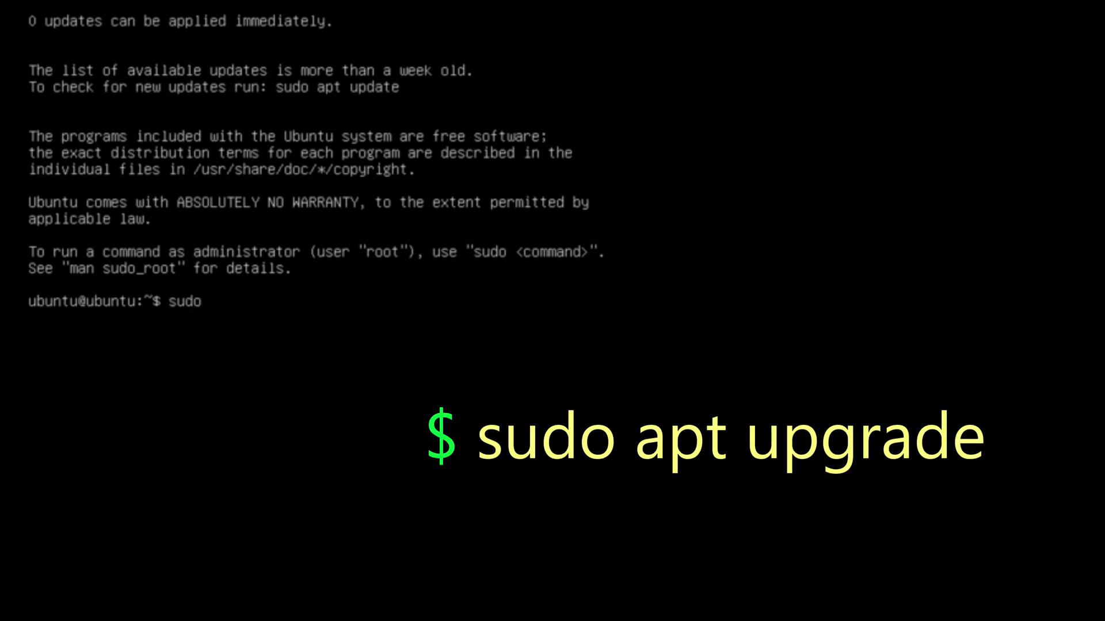
{"action": "type", "text": "apt upgrade"}
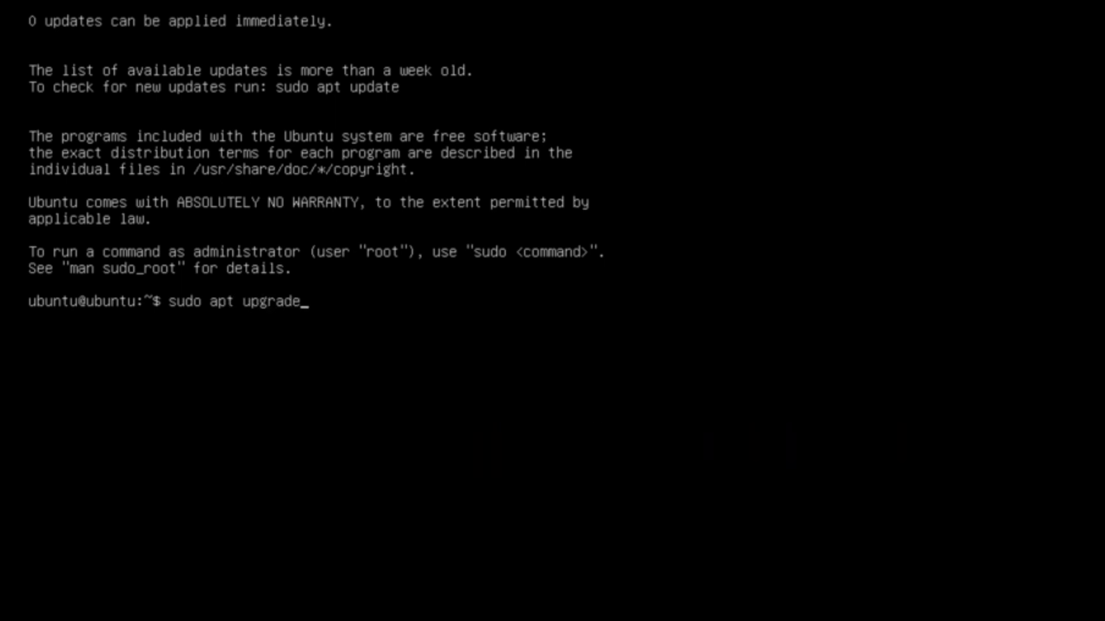
{"action": "key", "text": "Return"}
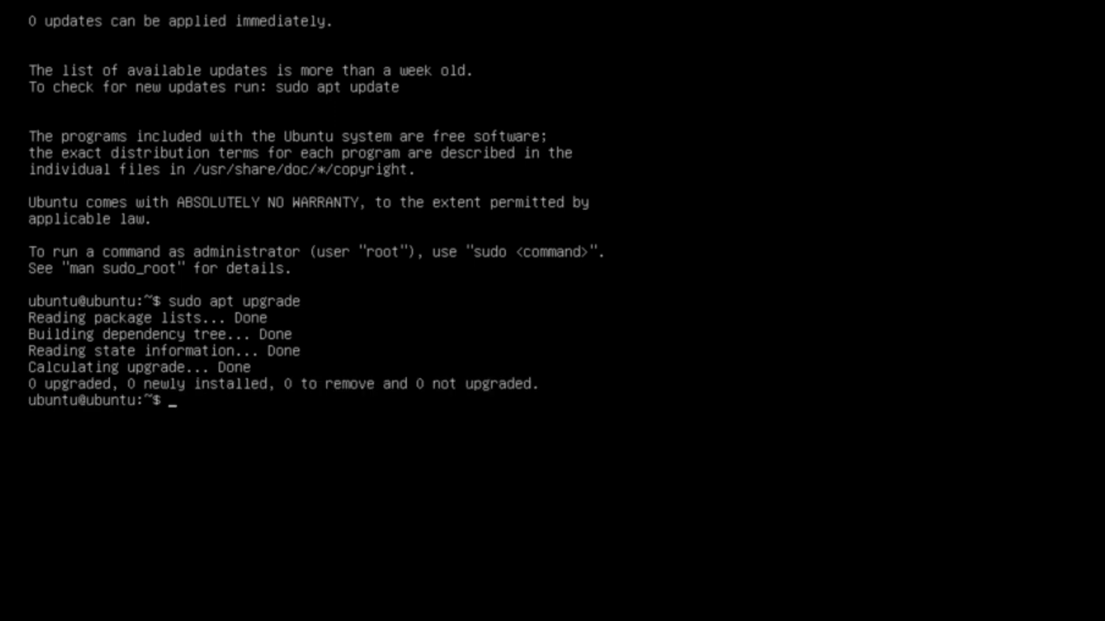
{"action": "key", "text": "Up"}
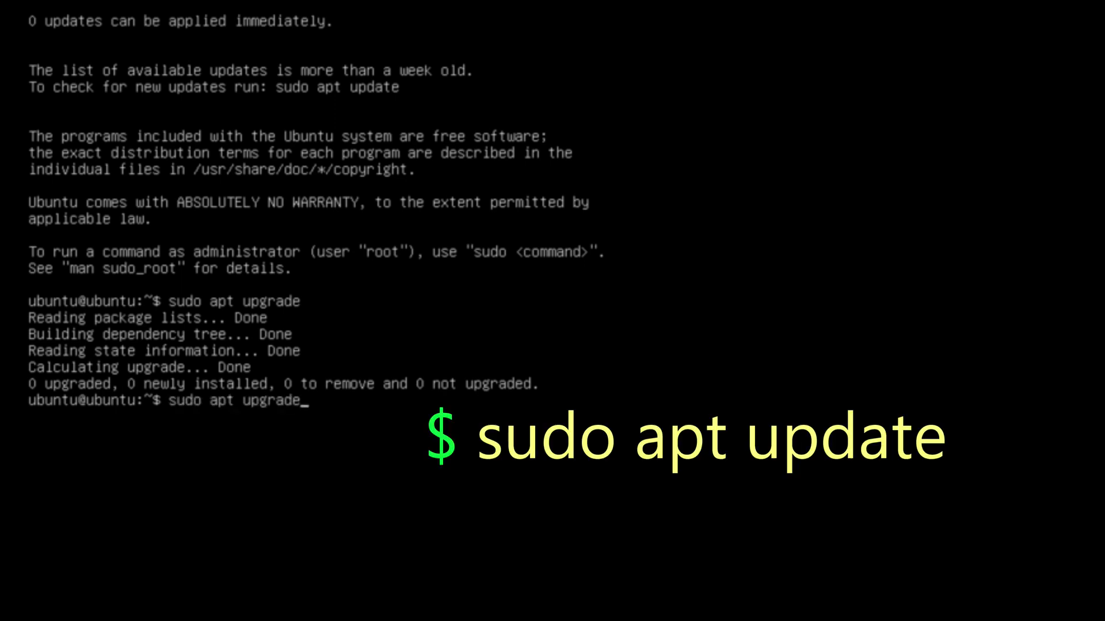
{"action": "key", "text": "BackSpace"}
{"action": "key", "text": "BackSpace"}
{"action": "key", "text": "BackSpace"}
{"action": "key", "text": "BackSpace"}
{"action": "key", "text": "BackSpace"}
{"action": "type", "text": "date"}
{"action": "key", "text": "Return"}
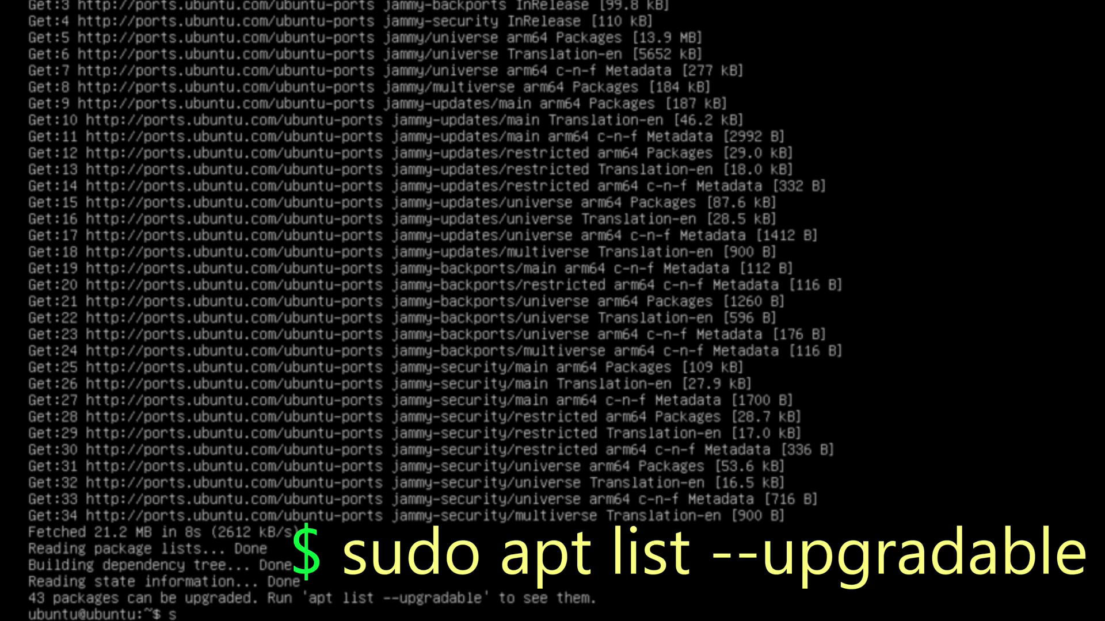
- List upgradable packages with sudo apt list --upgradable, then run sudo apt upgrade and confirm with y
{"action": "type", "text": "sudo apt lis"}
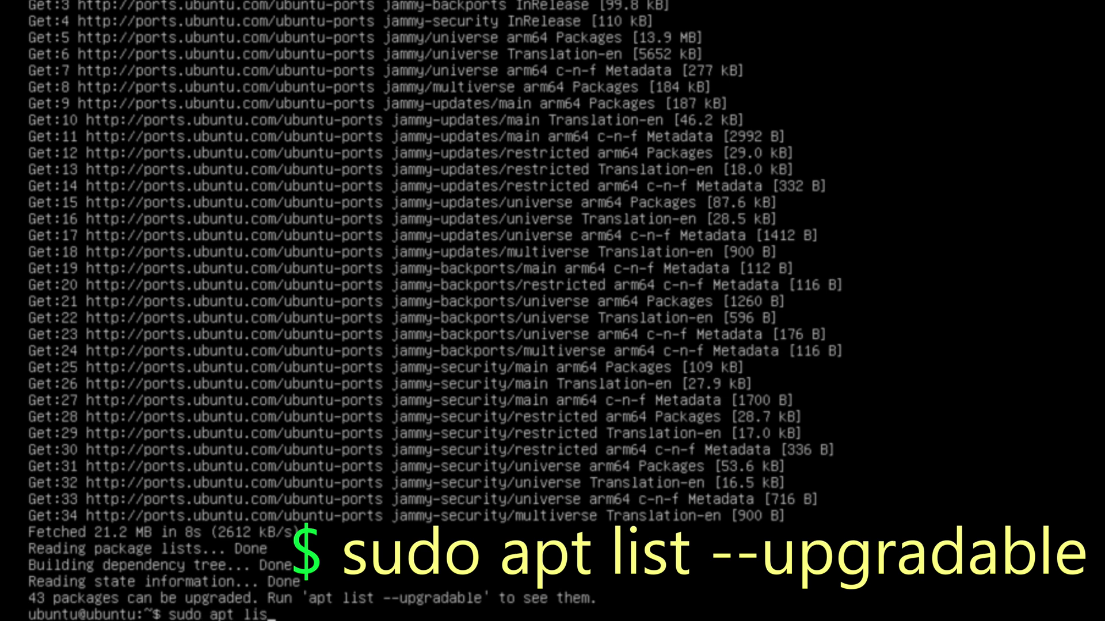
{"action": "type", "text": "t"}
{"action": "type", "text": " --upgradable"}
{"action": "key", "text": "Return"}
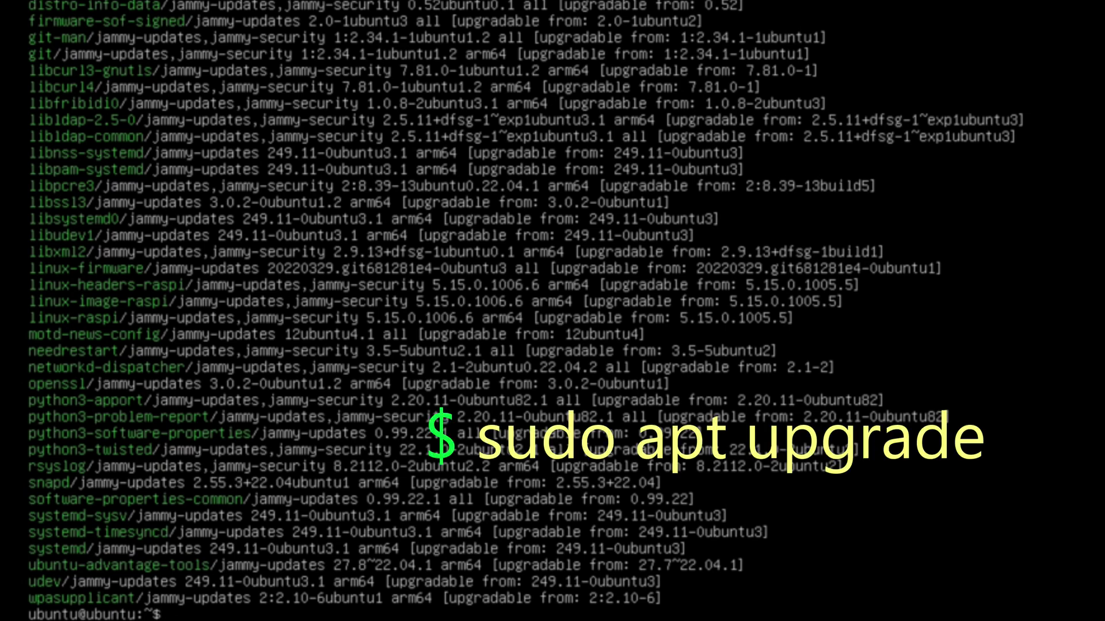
{"action": "type", "text": "sudo apt upgrade"}
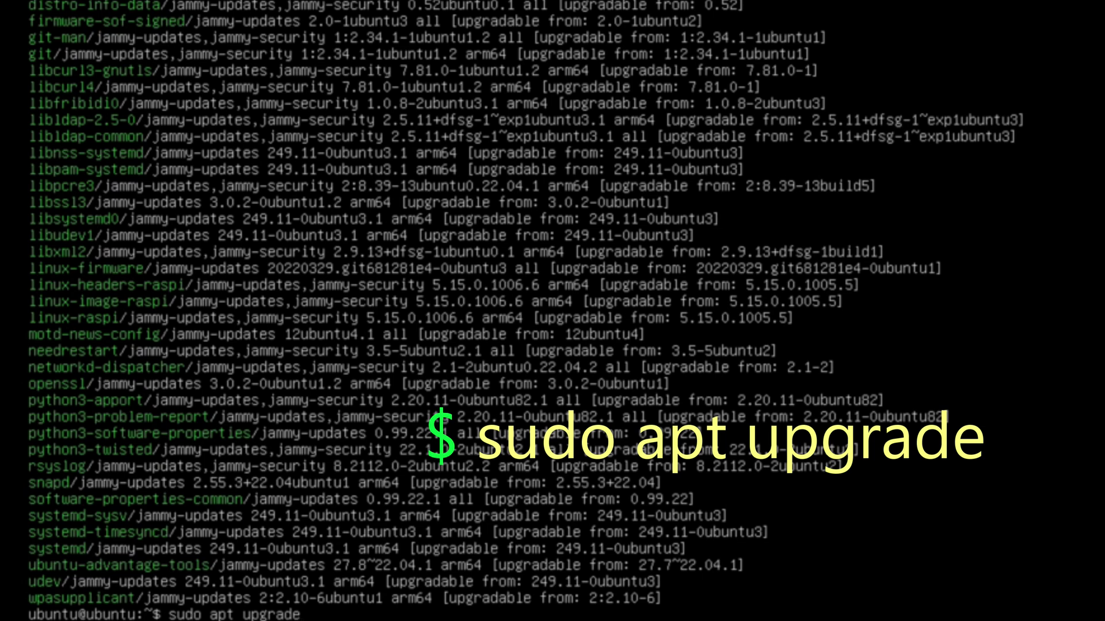
{"action": "key", "text": "Return"}
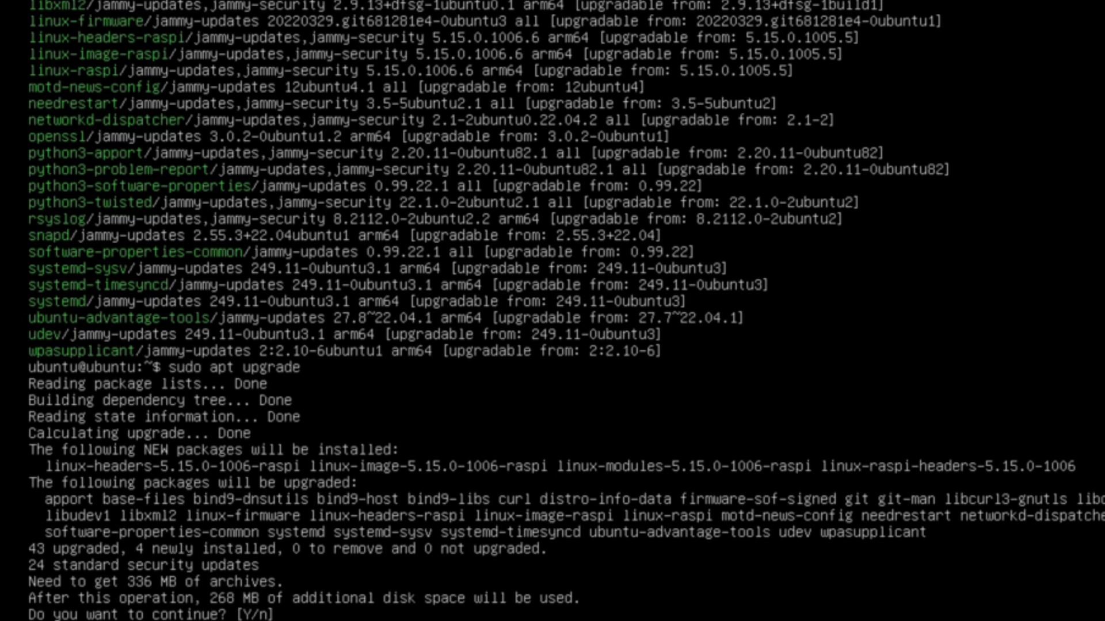
{"action": "type", "text": "y"}
{"action": "key", "text": "Return"}
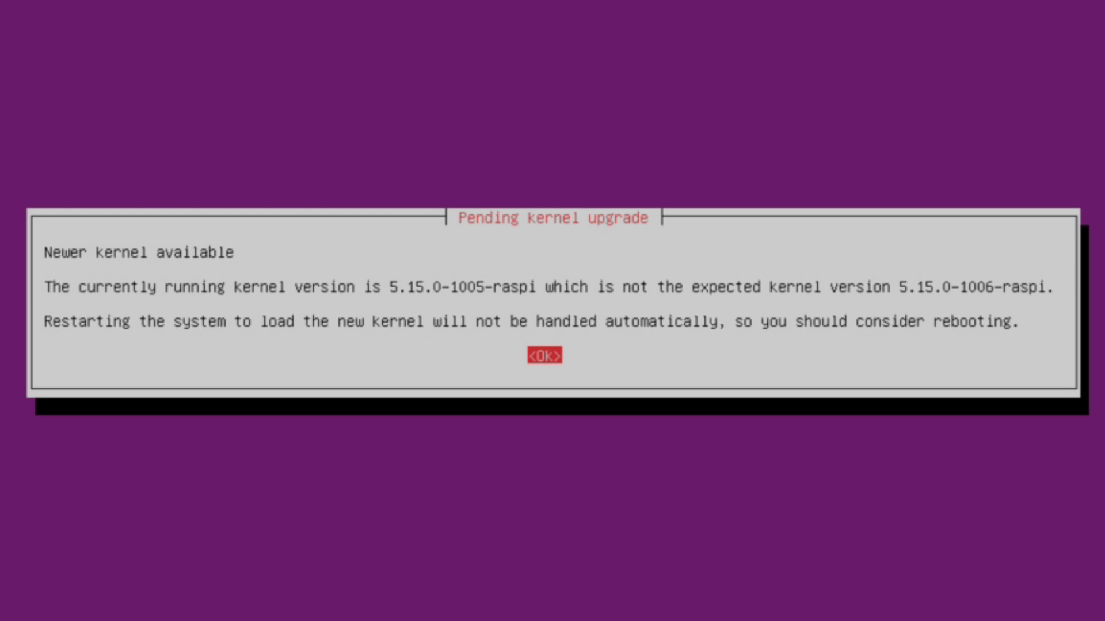
- Dismiss the kernel notice, accept the needrestart service restarts, and reboot with sudo reboot
{"action": "key", "text": "Return"}
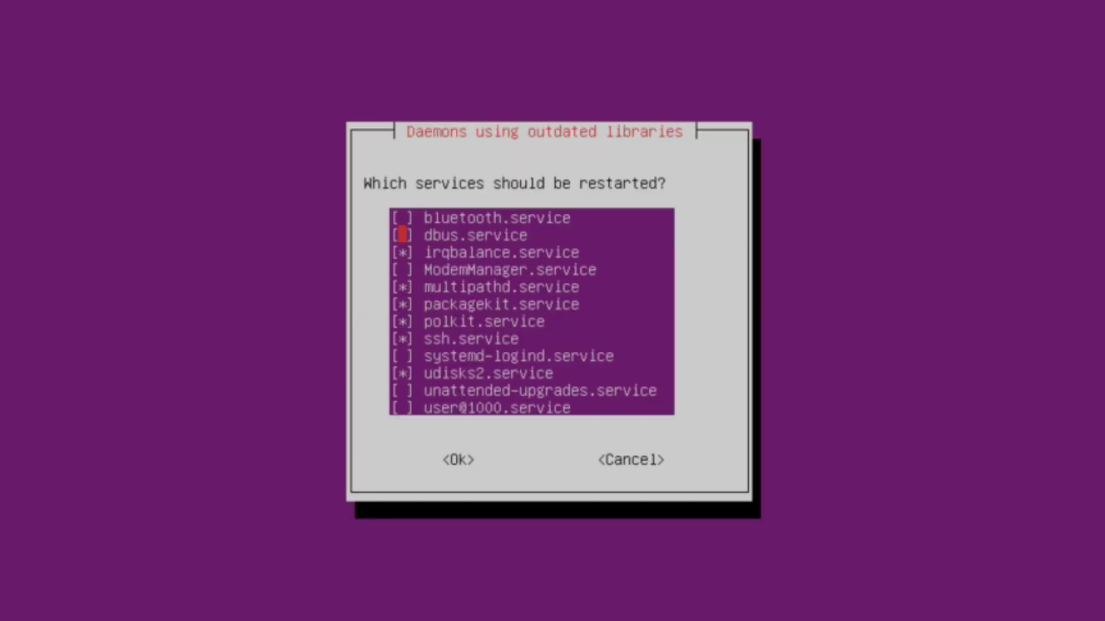
{"action": "key", "text": "Down"}
{"action": "key", "text": "Down"}
{"action": "key", "text": "Down"}
{"action": "key", "text": "Down"}
{"action": "key", "text": "Down"}
{"action": "key", "text": "Down"}
{"action": "key", "text": "Down"}
{"action": "key", "text": "Down"}
{"action": "key", "text": "Down"}
{"action": "key", "text": "Down"}
{"action": "key", "text": "Return"}
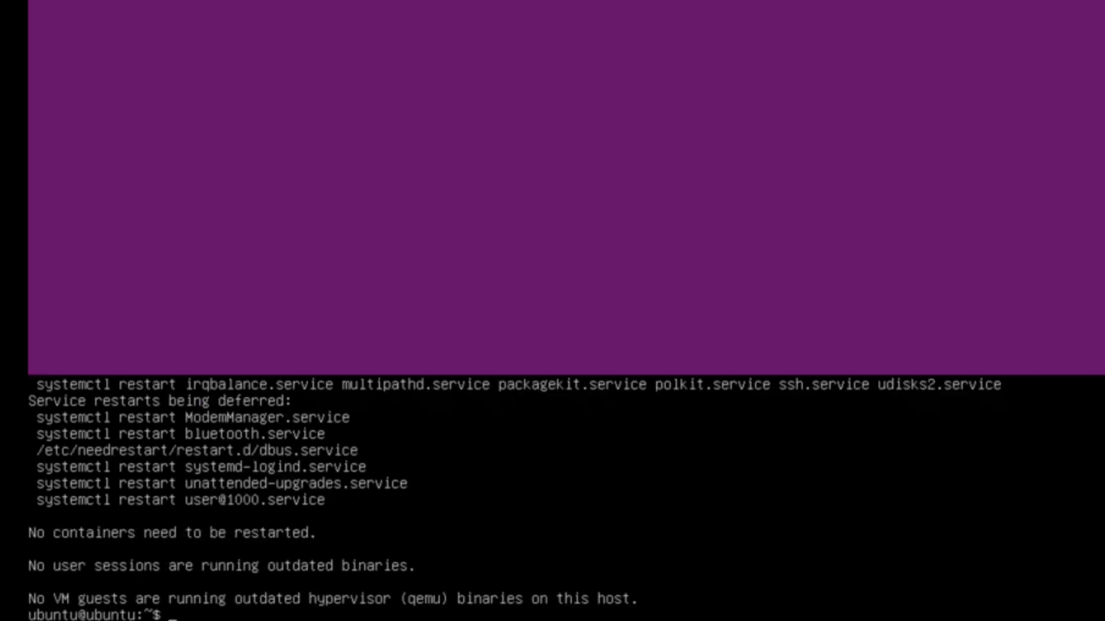
{"action": "type", "text": "sudo"}
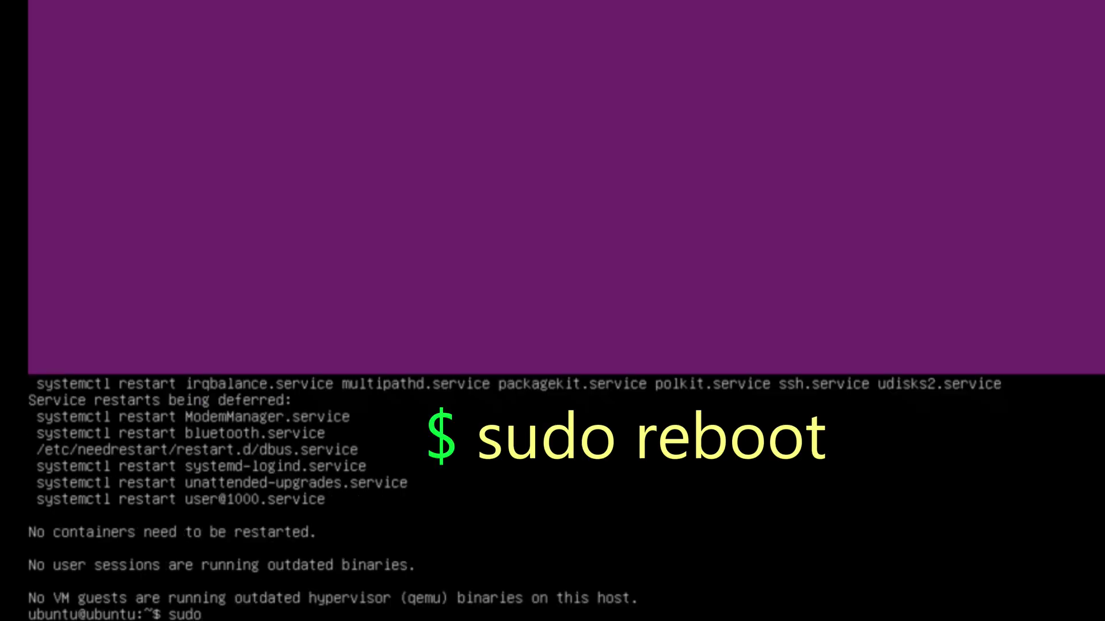
{"action": "type", "text": " reboot"}
{"action": "key", "text": "Return"}
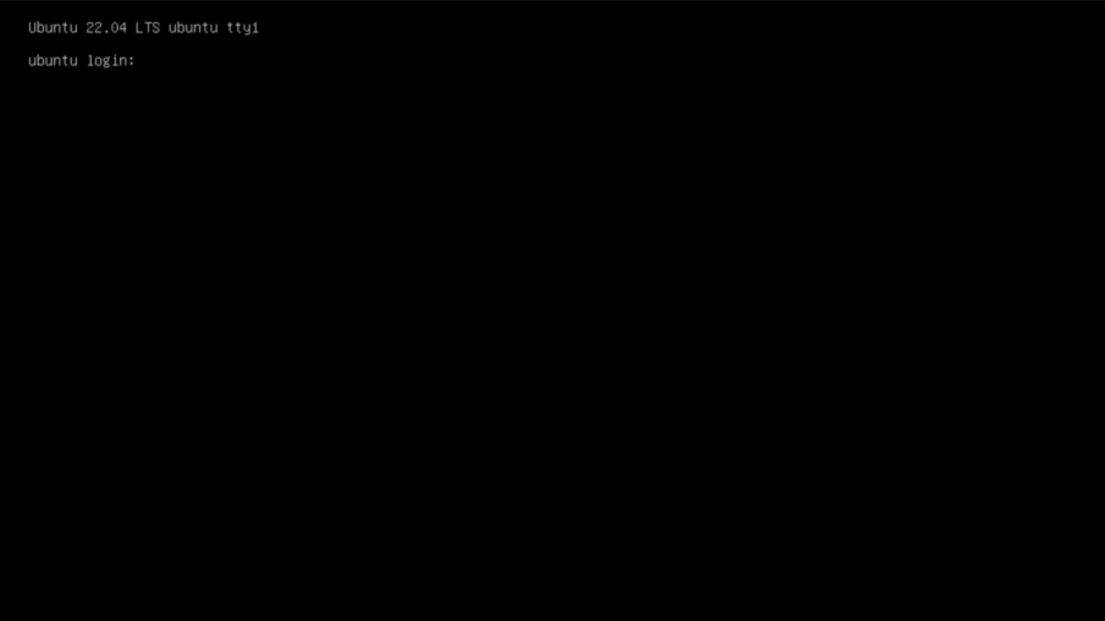
- Log back in after the reboot as user ubuntu with the account password
{"action": "type", "text": "ubuntu"}
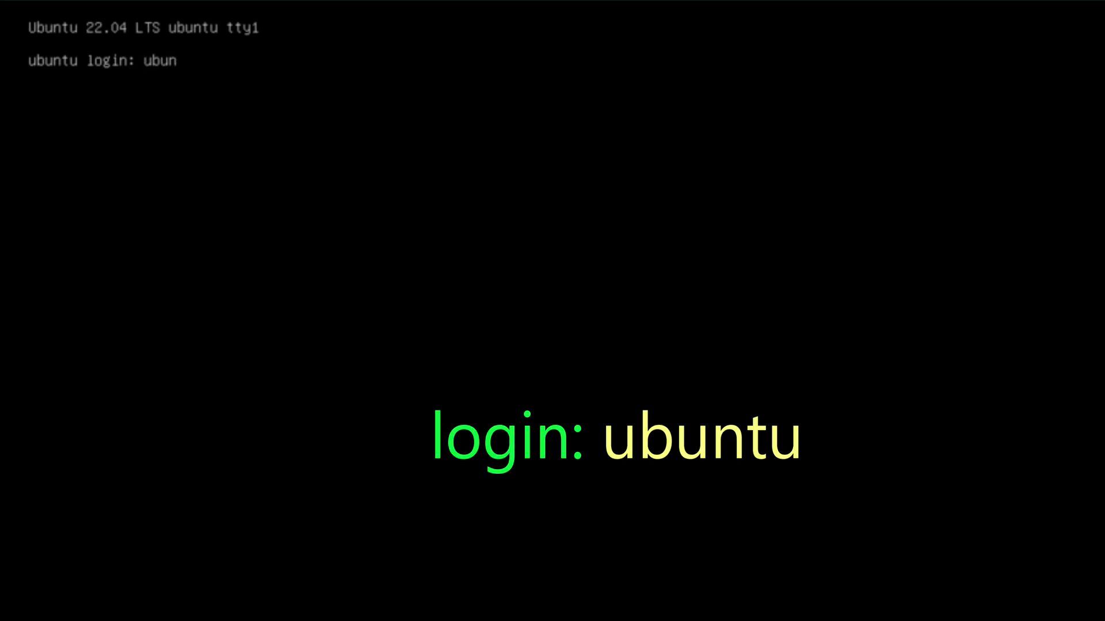
{"action": "key", "text": "Return"}
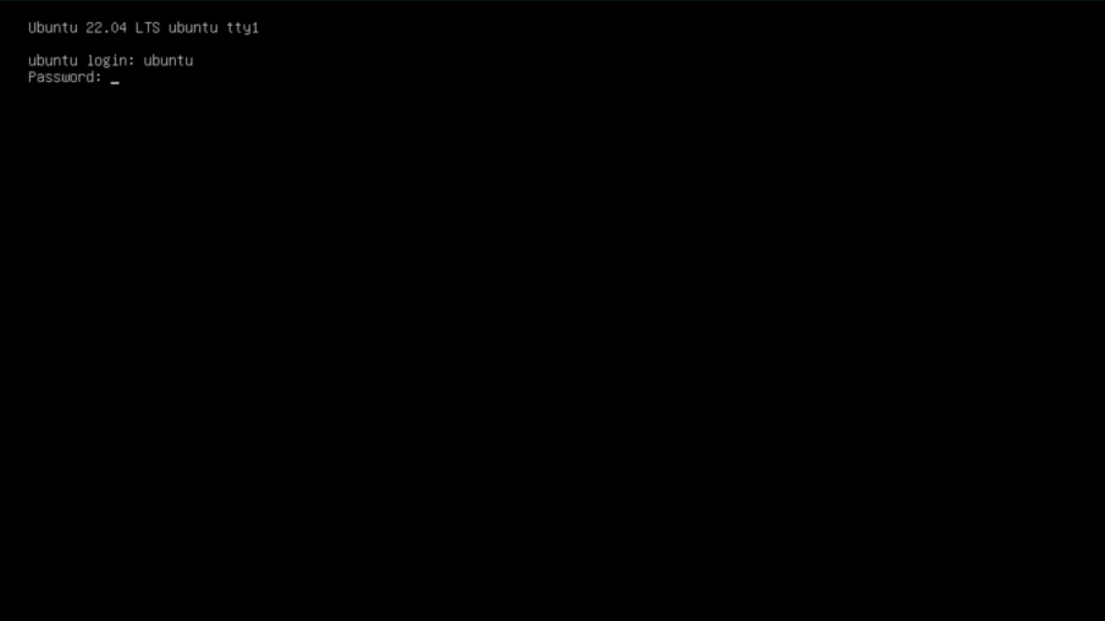
{"action": "key", "text": "Return"}
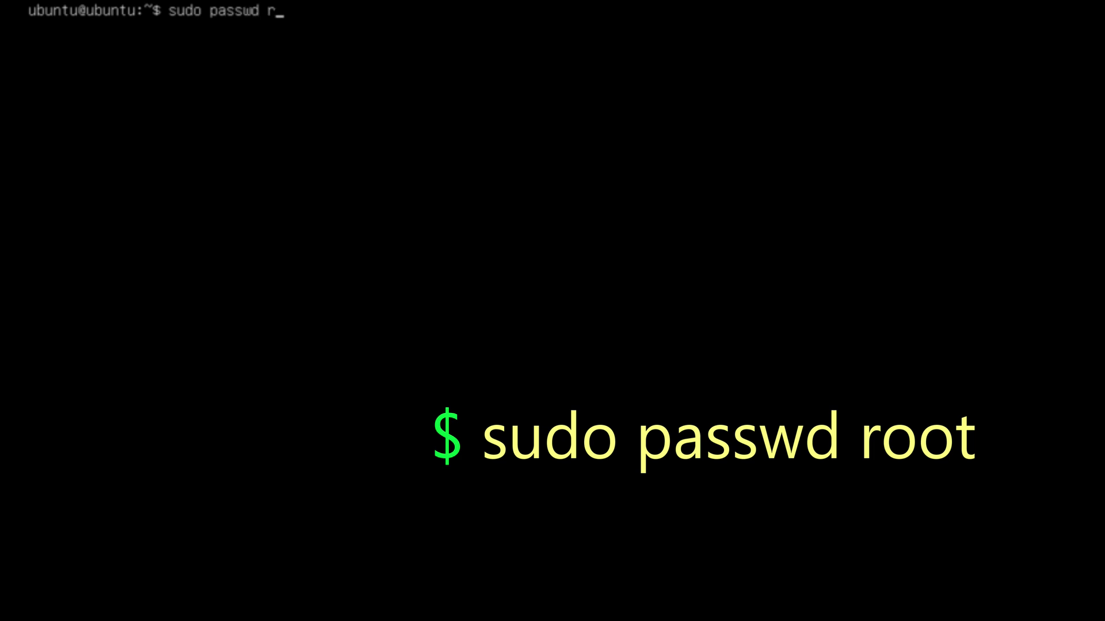
- Run sudo passwd root and enter the new root password twice
{"action": "key", "text": "Return"}
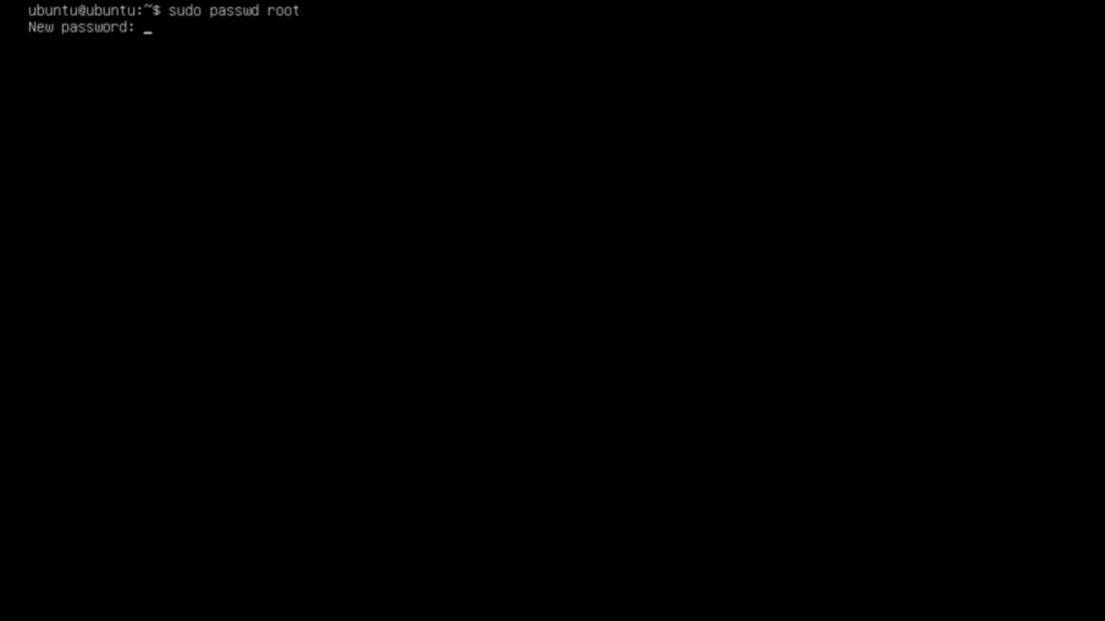
{"action": "key", "text": "Return"}
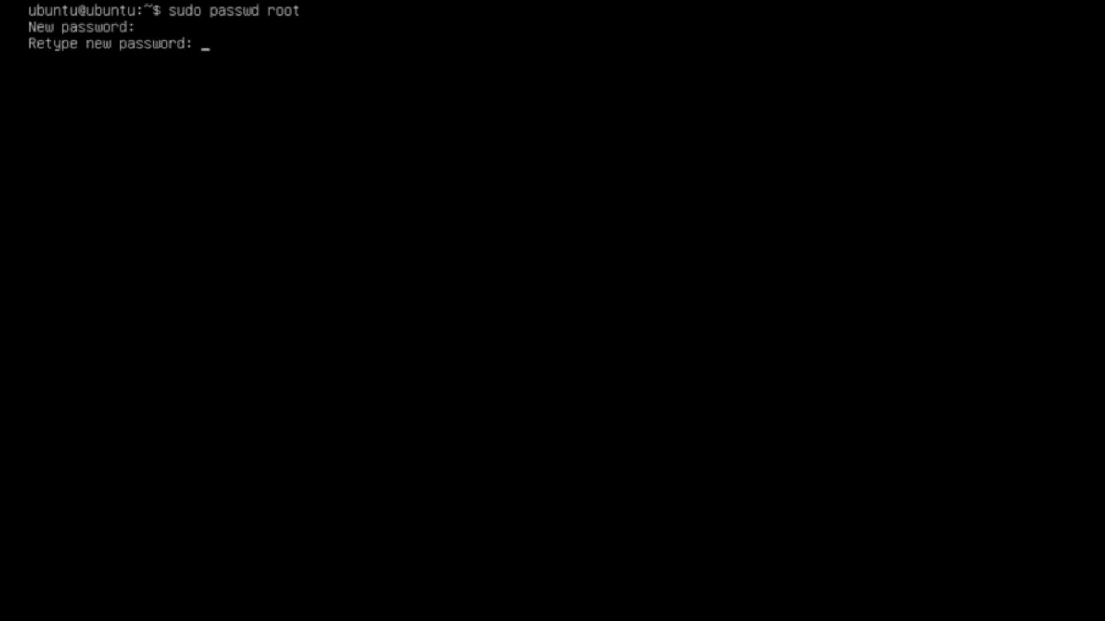
{"action": "key", "text": "Return"}
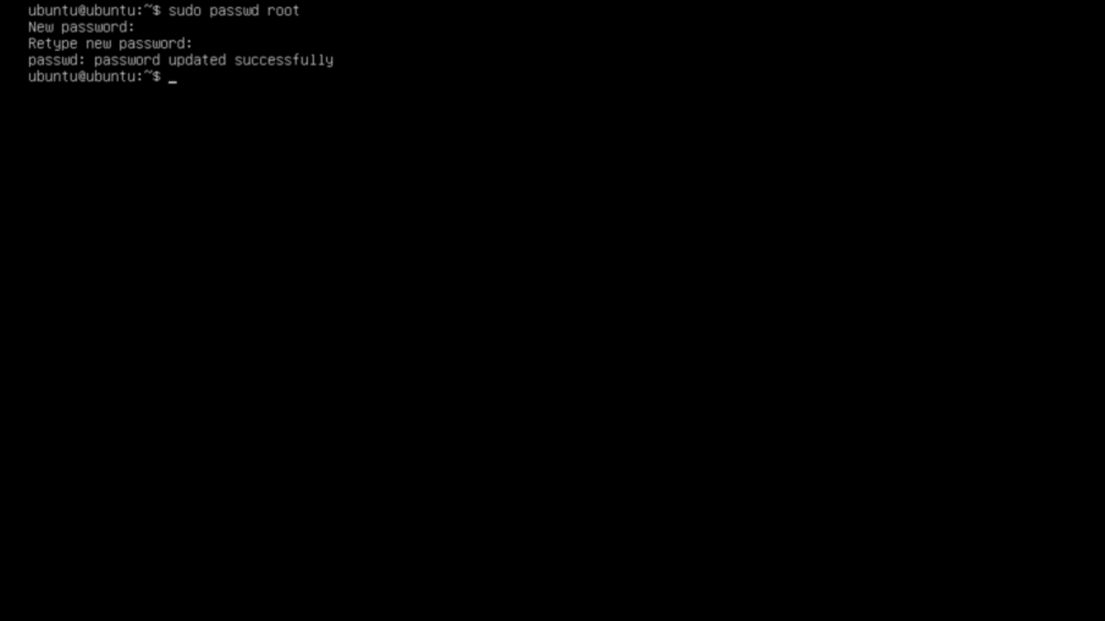
- Become root with su, entering the root password at the prompt
{"action": "type", "text": "su"}
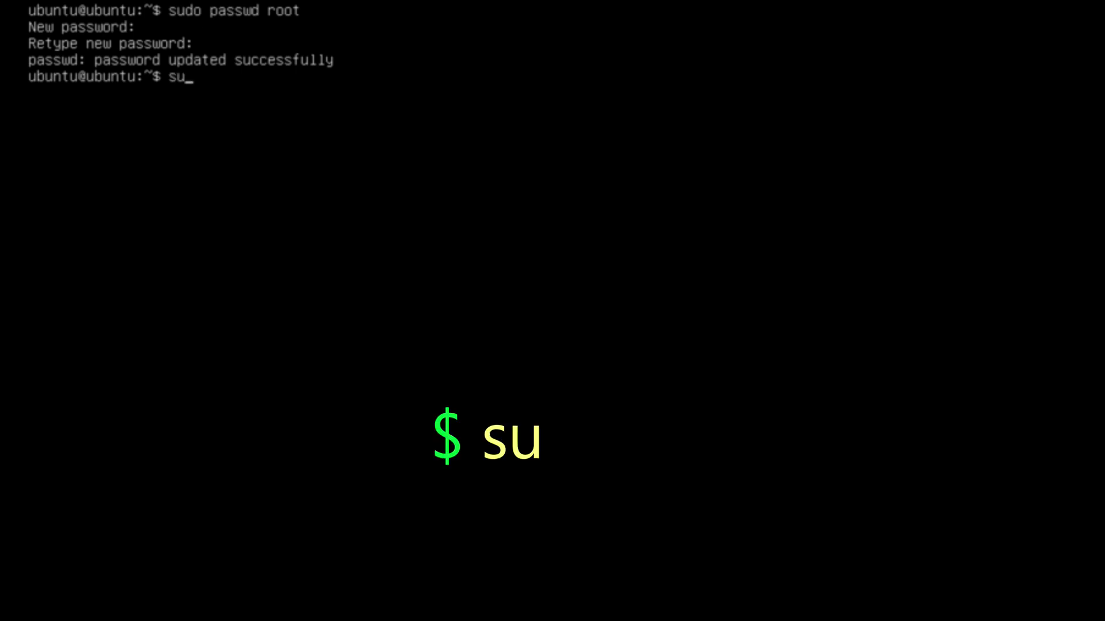
{"action": "key", "text": "Return"}
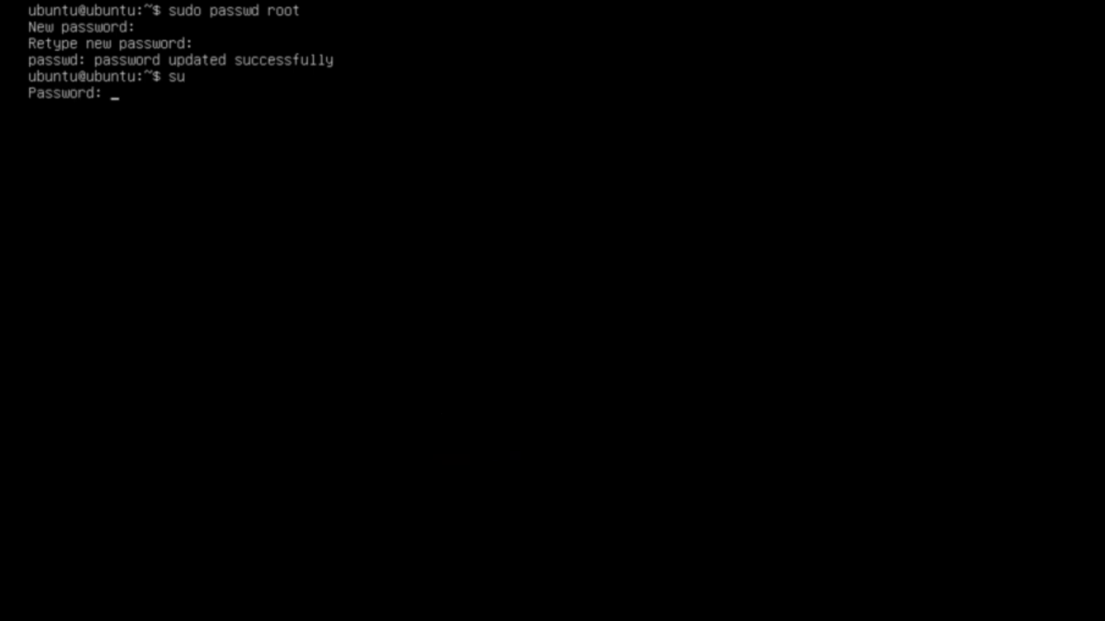
{"action": "key", "text": "Return"}
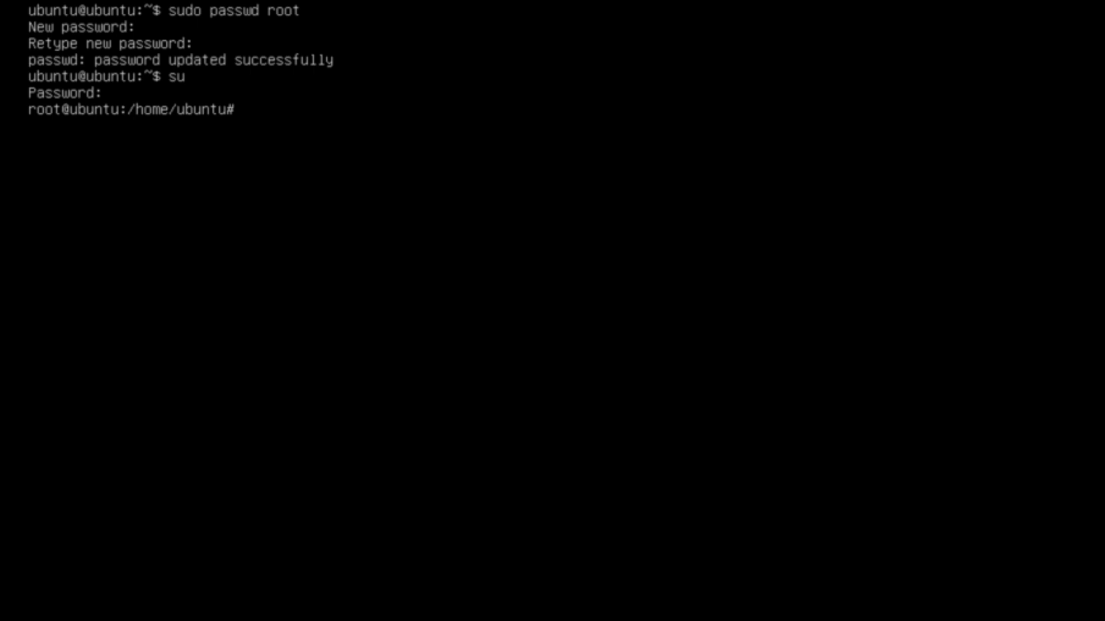
- Run ip addr show to list interfaces, confirming eth0 at 172.16.1.125/24
{"action": "type", "text": "ip "}
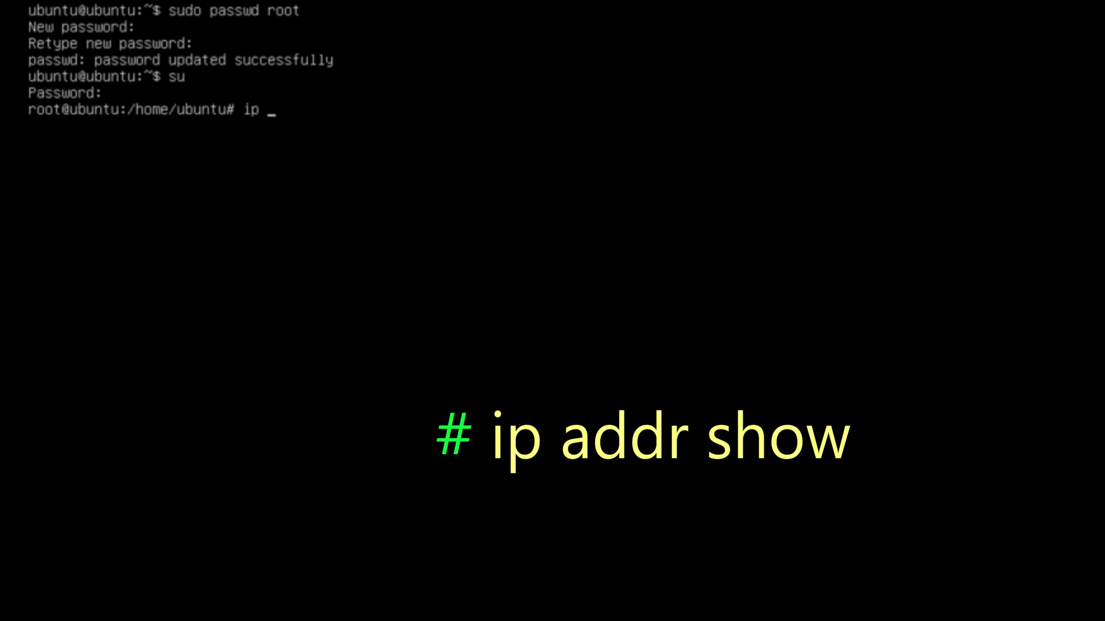
{"action": "type", "text": "addr sh"}
{"action": "type", "text": "ow"}
{"action": "key", "text": "Return"}
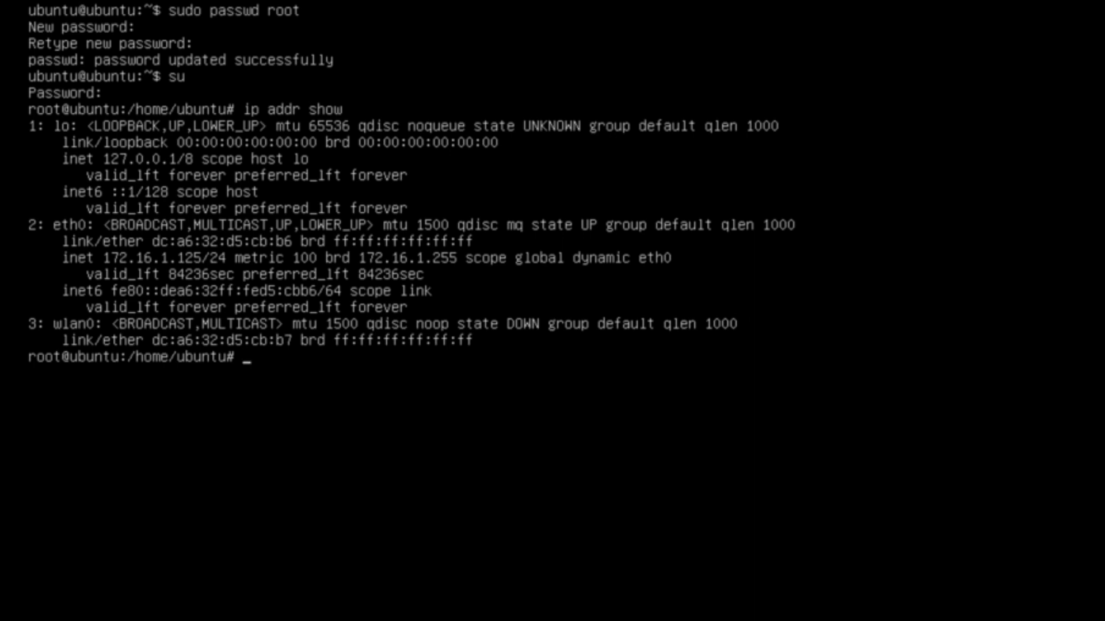
- Install the cockpit package with apt, accepting the 32 new supporting packages with y
{"action": "type", "text": "apt "}
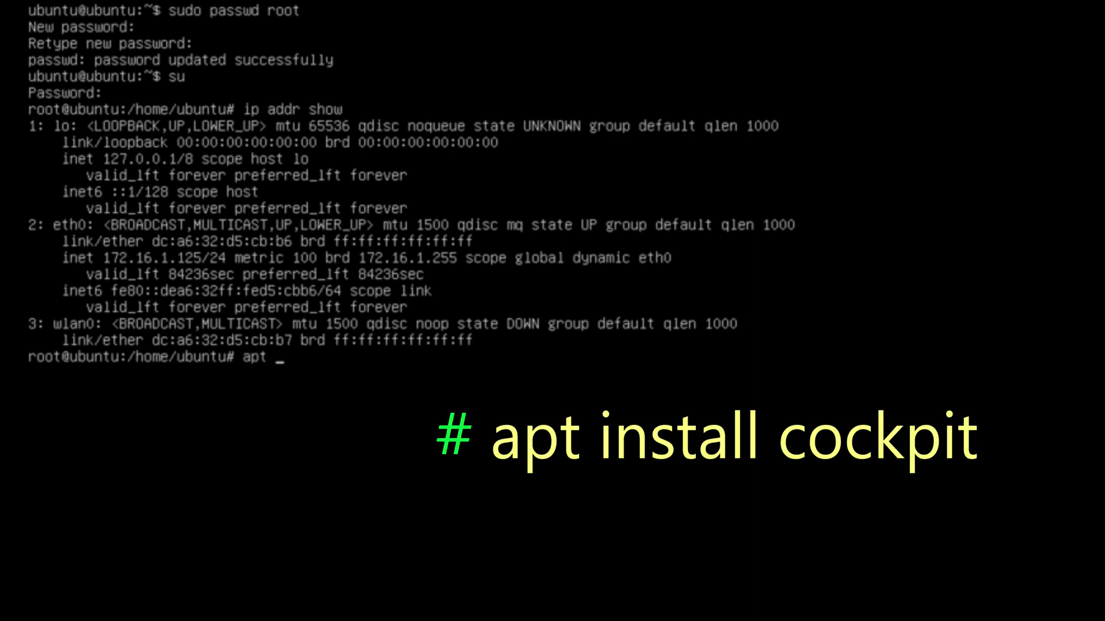
{"action": "type", "text": "install cockpit"}
{"action": "key", "text": "Return"}
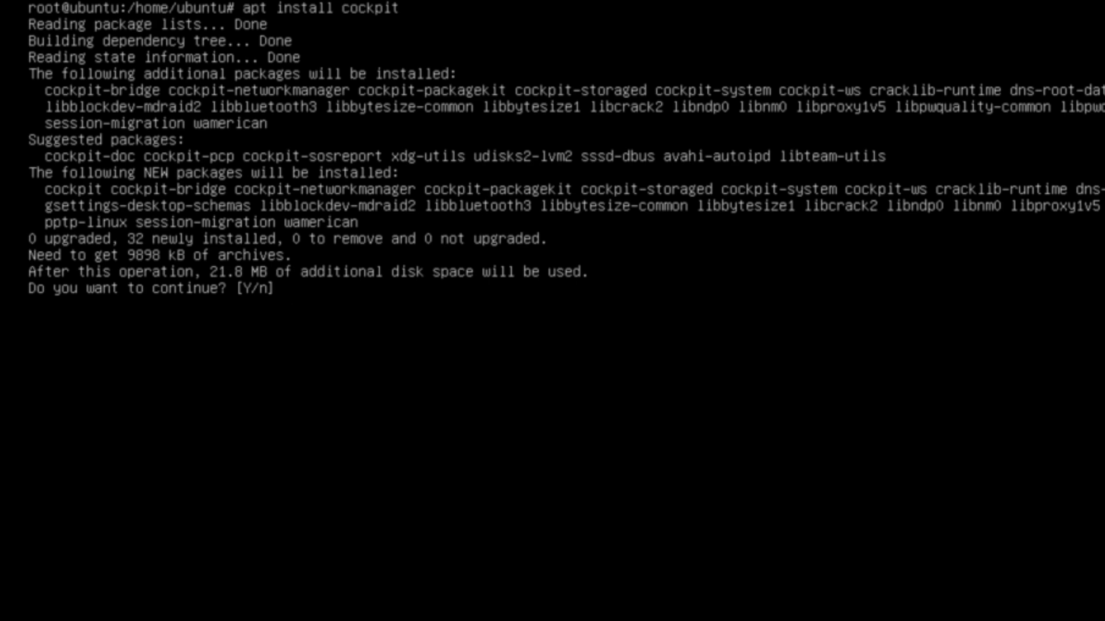
{"action": "type", "text": "y"}
{"action": "key", "text": "Return"}
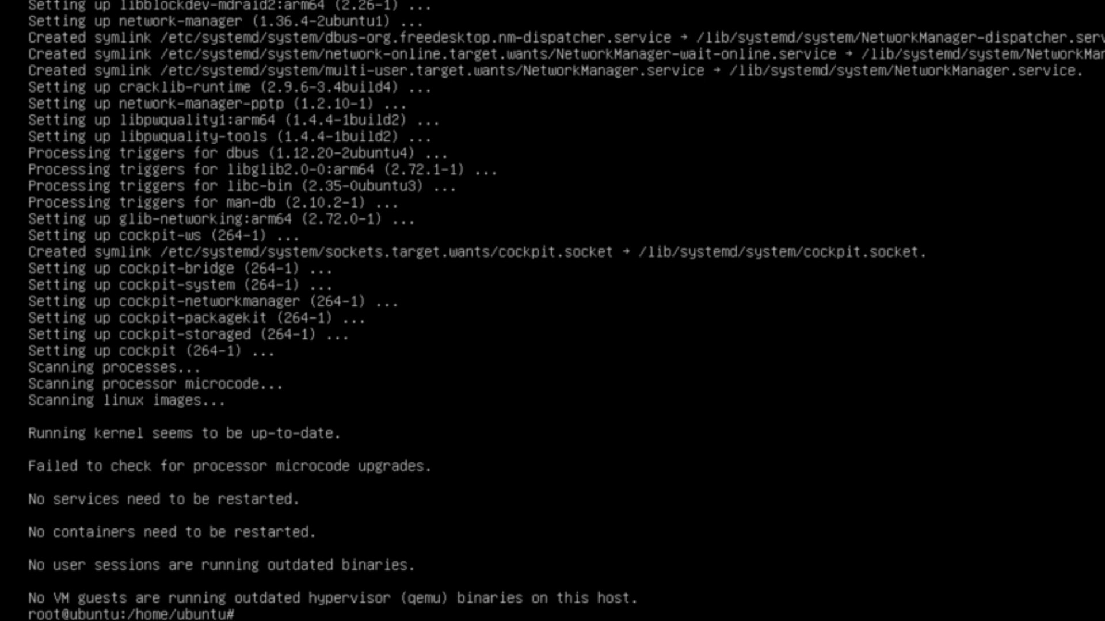
- Run systemctl enable --now cockpit.socket so Cockpit starts now and at boot
{"action": "type", "text": "systemc"}
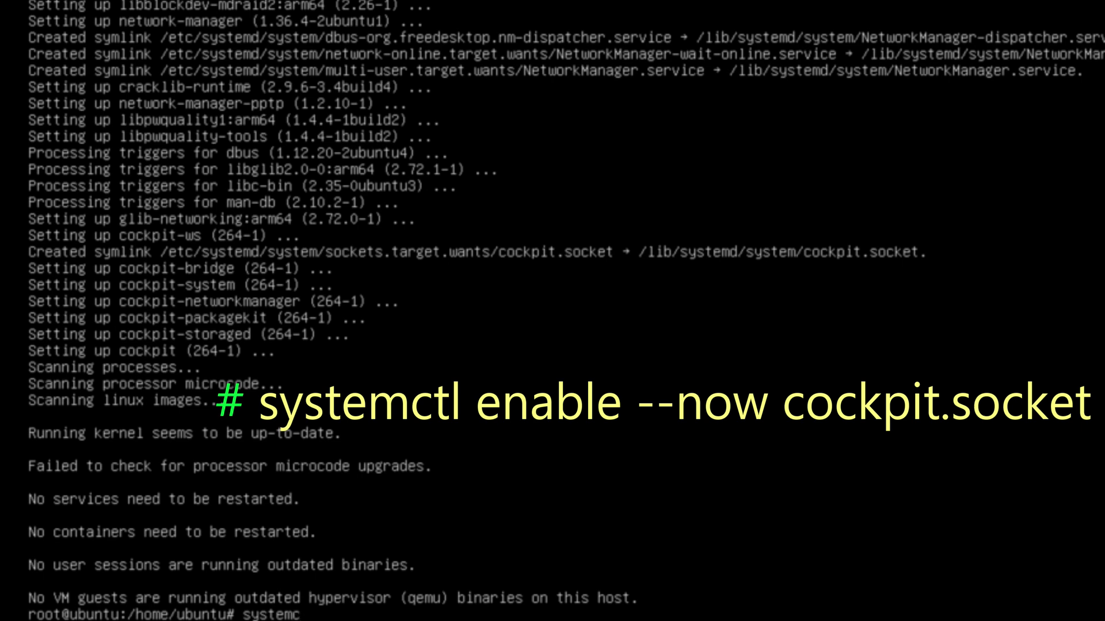
{"action": "type", "text": "tl enable --now"}
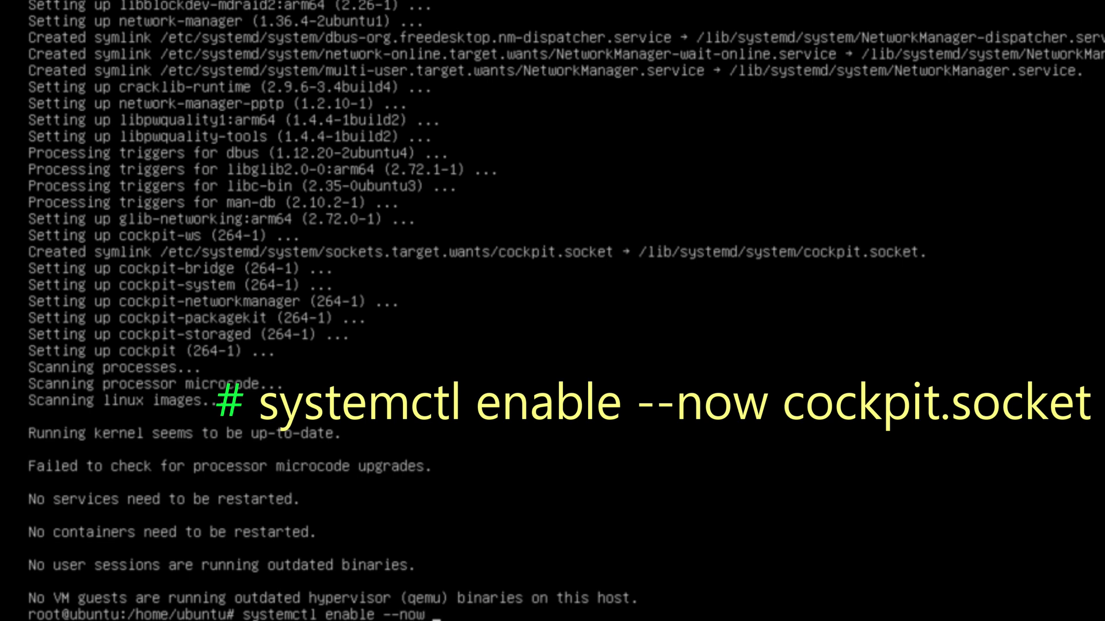
{"action": "type", "text": " cockpit.socket"}
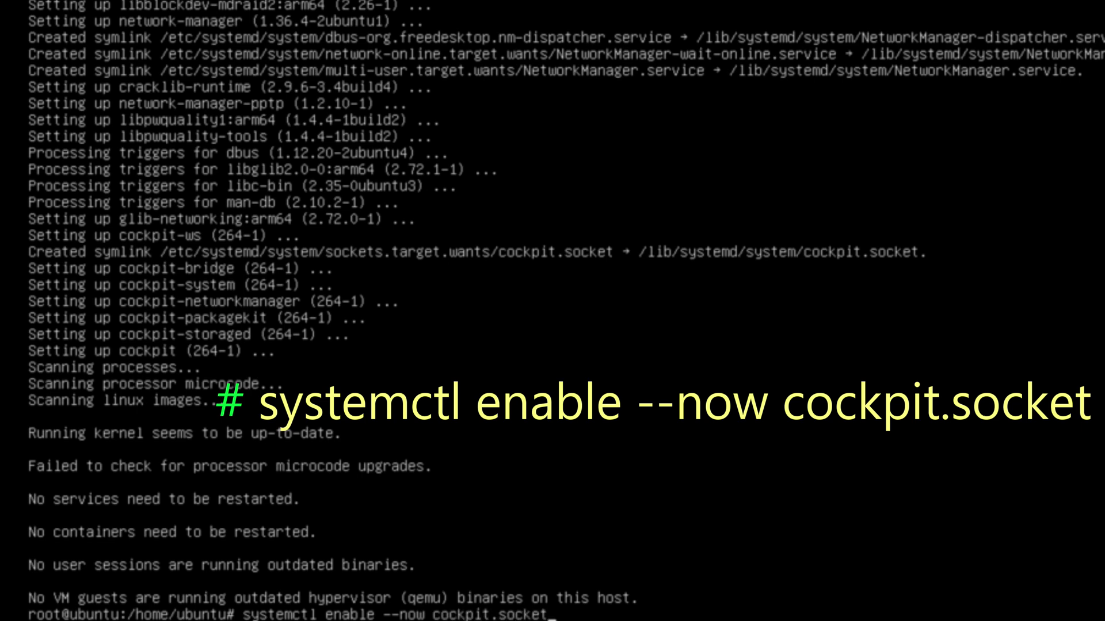
{"action": "key", "text": "Return"}
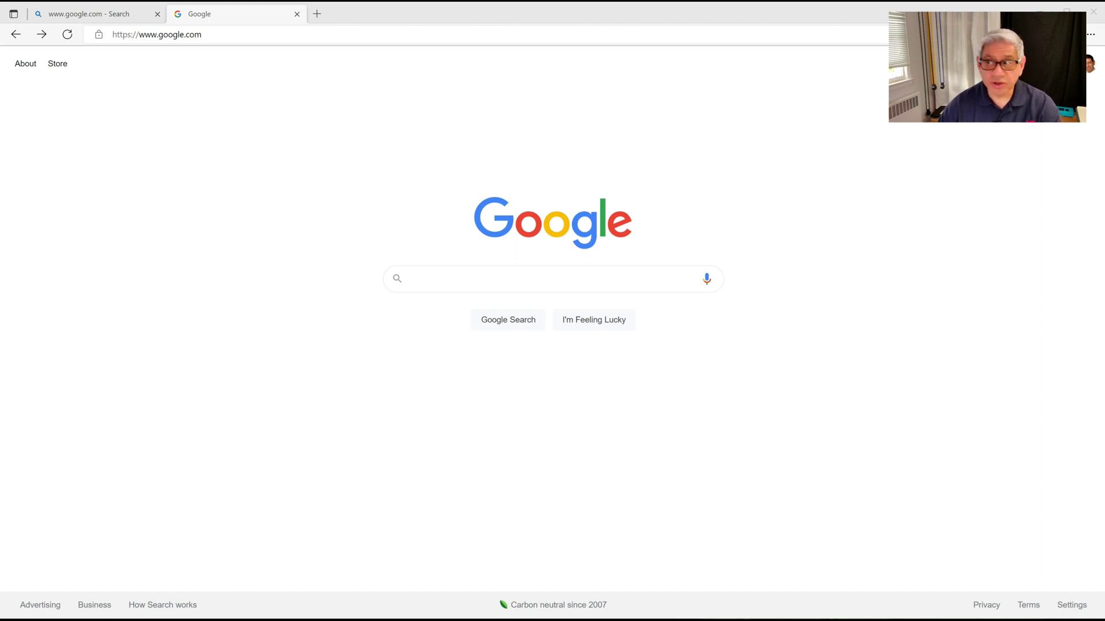
{"action": "left_click", "coordinate": [157, 35]}
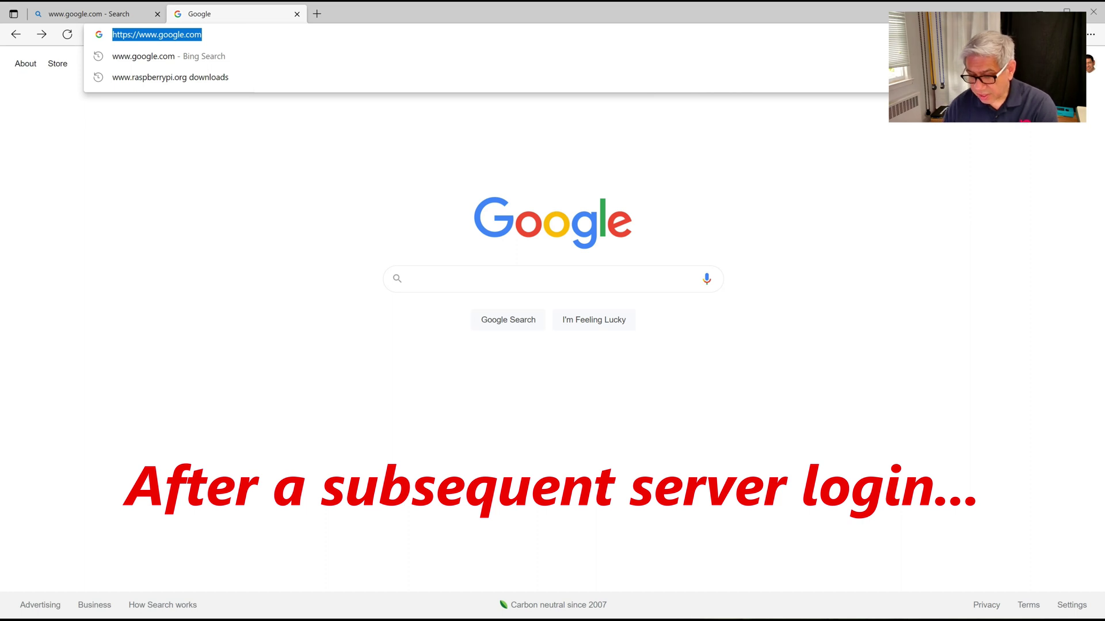
{"action": "type", "text": "h"}
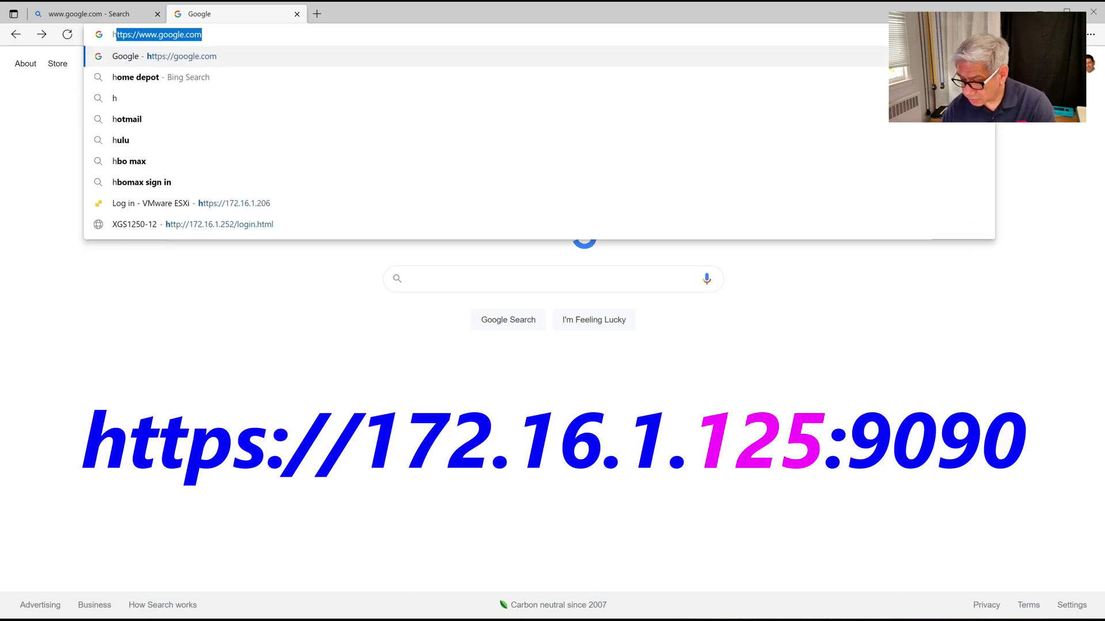
{"action": "type", "text": "ttps://"}
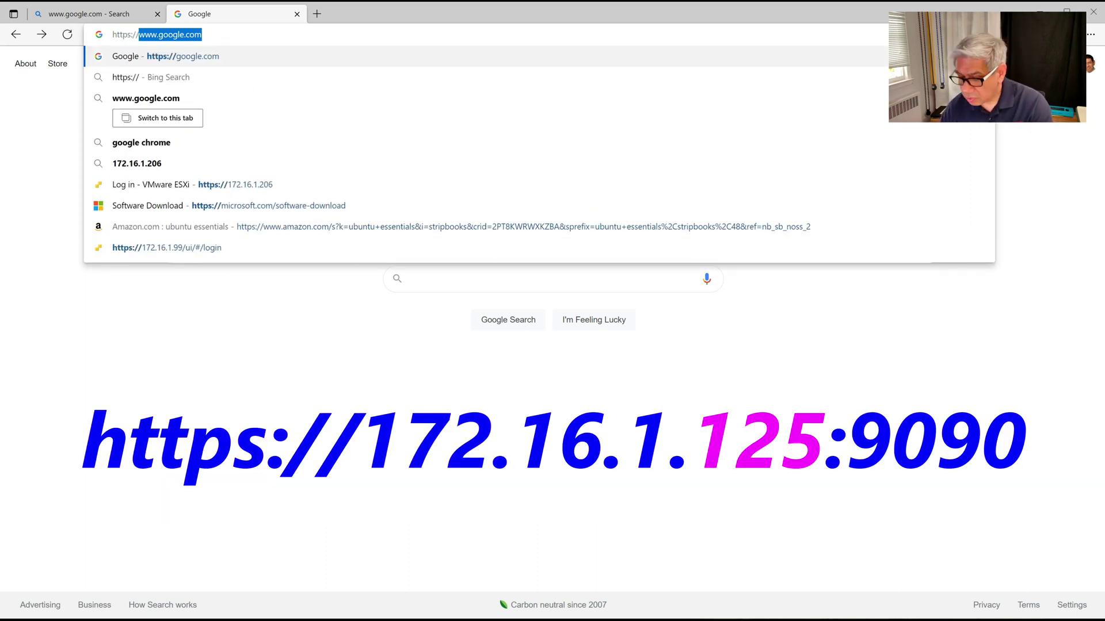
{"action": "type", "text": "172."}
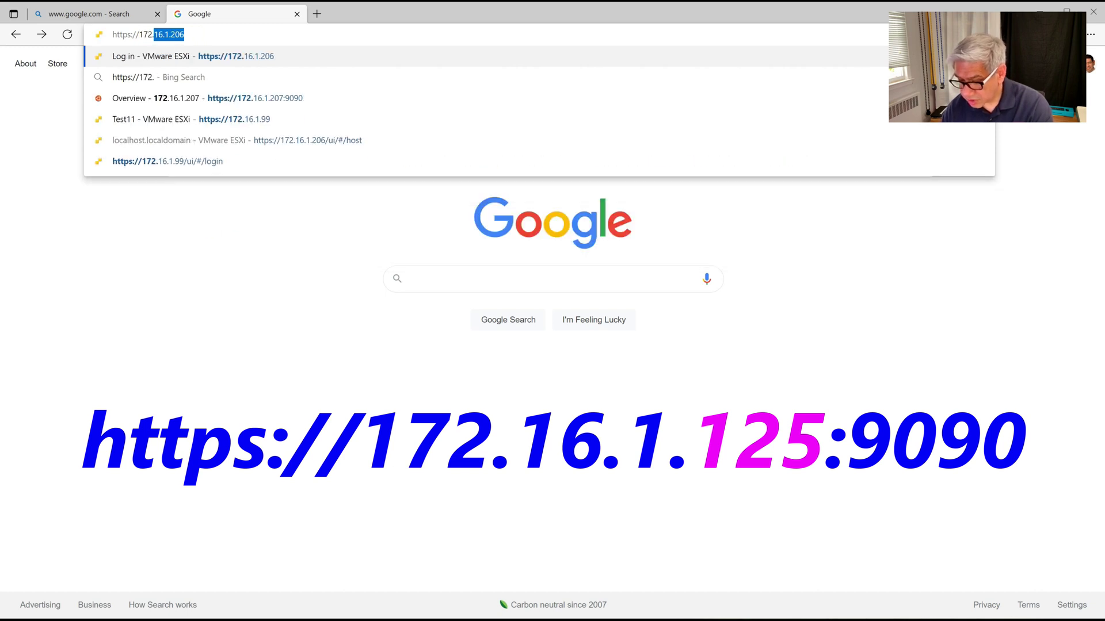
{"action": "type", "text": "16.1.125"}
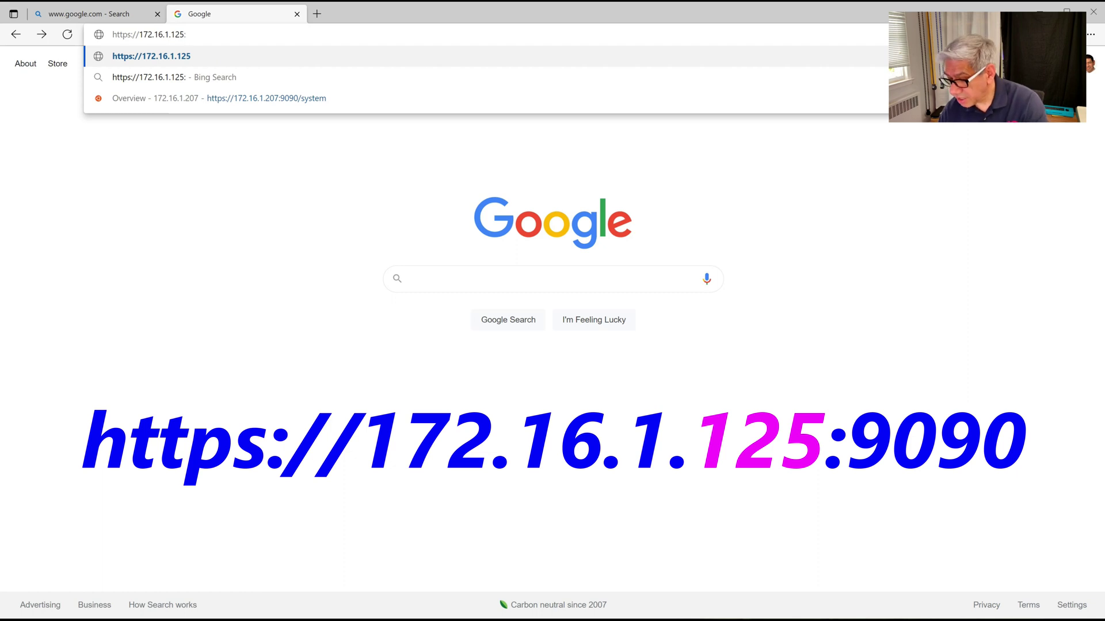
{"action": "type", "text": ":9090"}
{"action": "key", "text": "Return"}
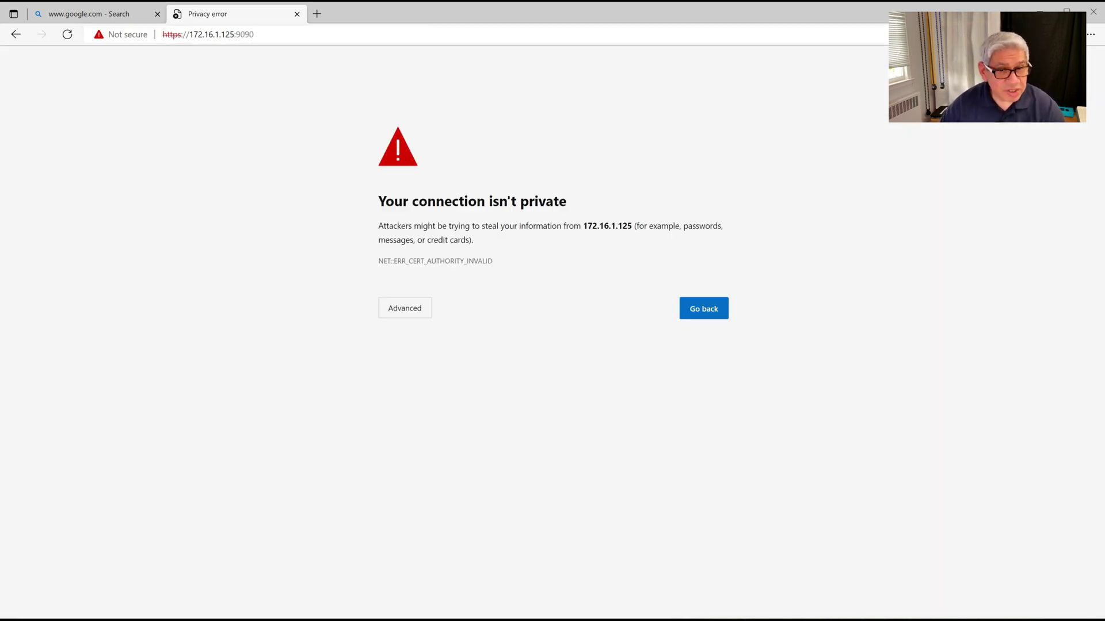
- Proceed past the untrusted-certificate warning to the Cockpit login page
{"action": "key", "text": "Tab"}
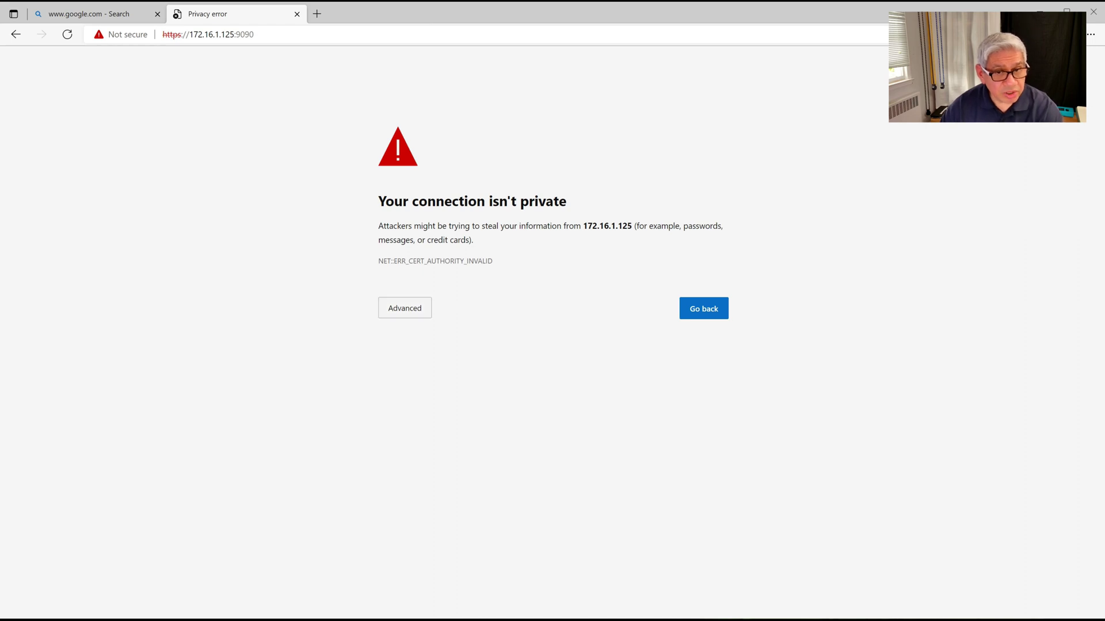
{"action": "key", "text": "Return"}
{"action": "key", "text": "Tab"}
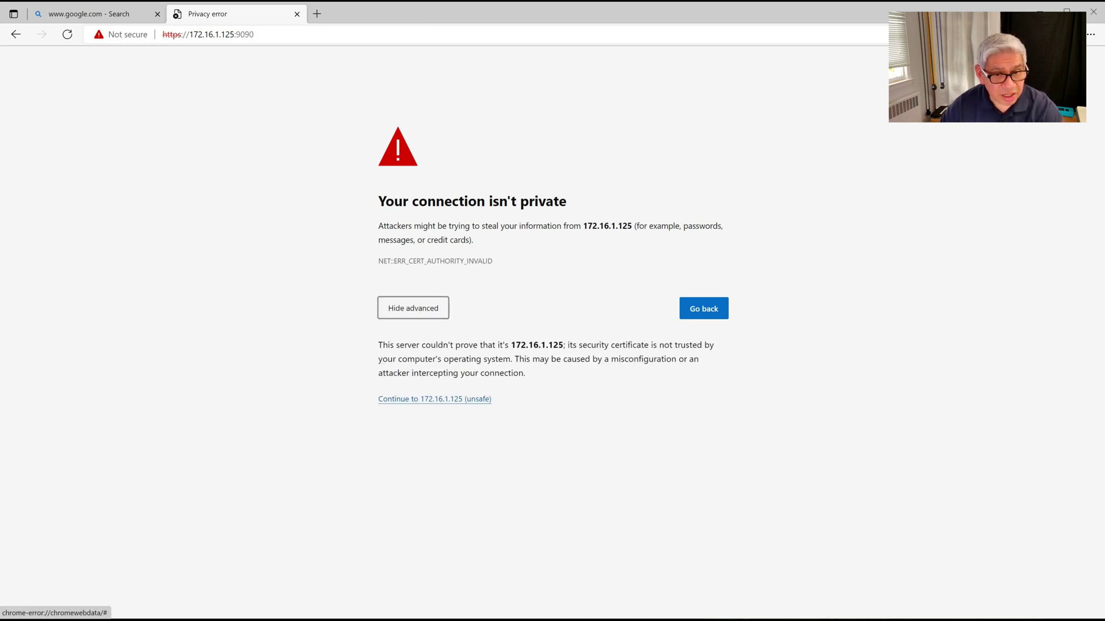
{"action": "key", "text": "Return"}
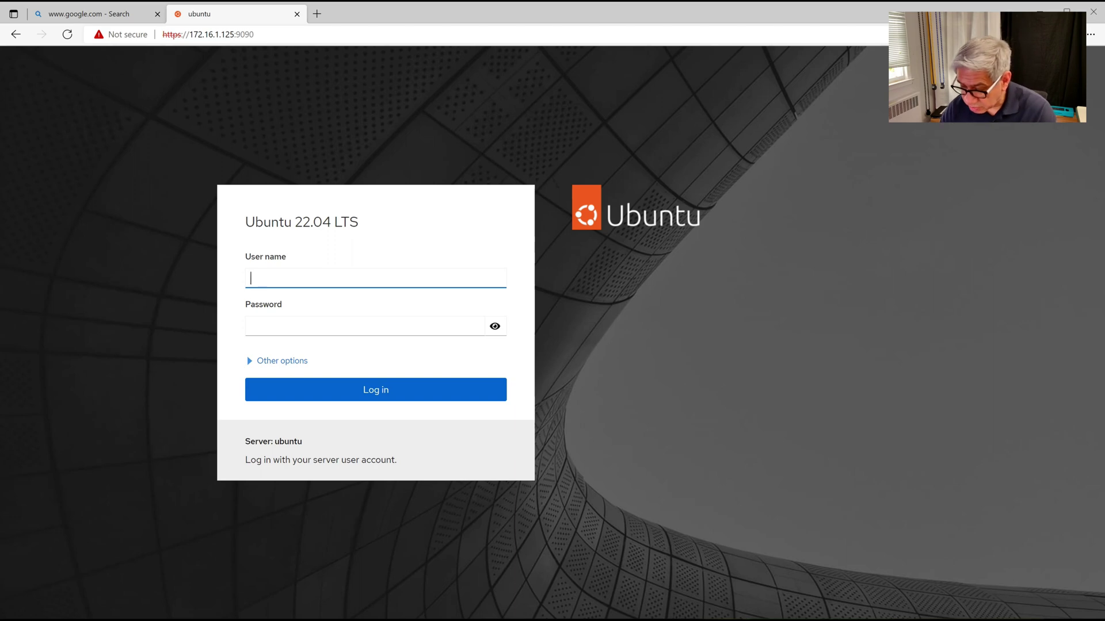
- Log in to Cockpit with the ubuntu user and its password
{"action": "type", "text": "ubuntu"}
{"action": "key", "text": "Tab"}
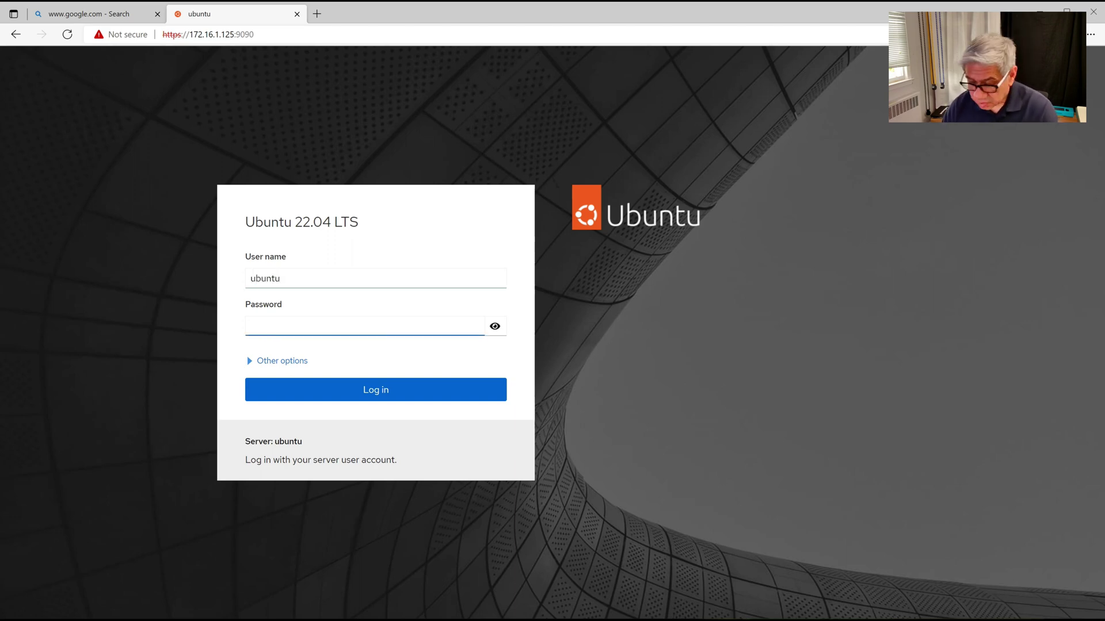
{"action": "type", "text": "•••••••"}
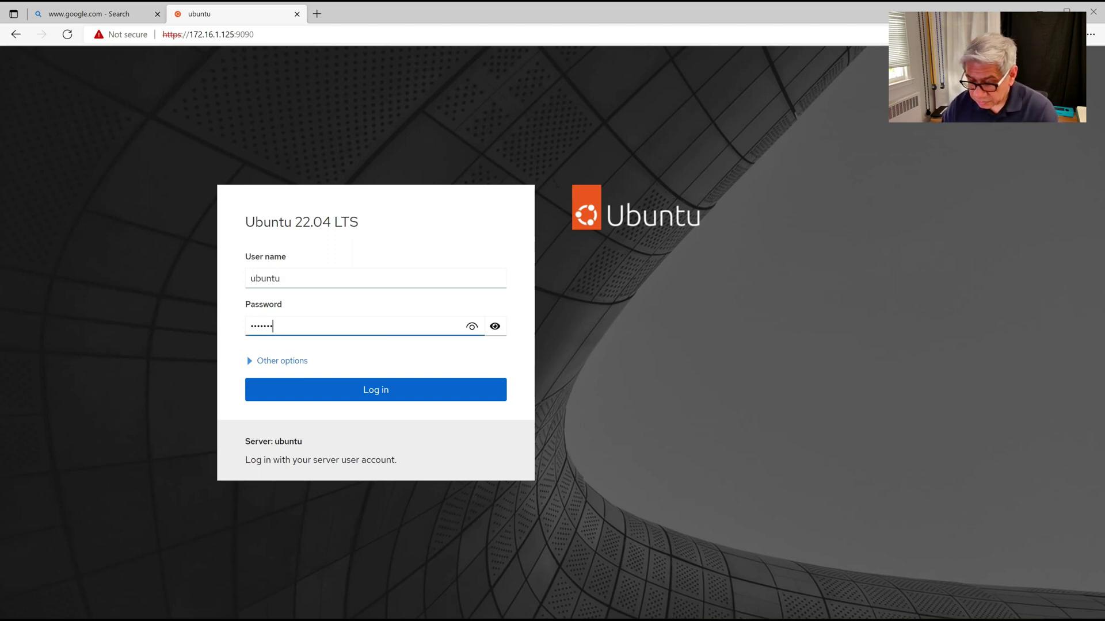
{"action": "key", "text": "Return"}
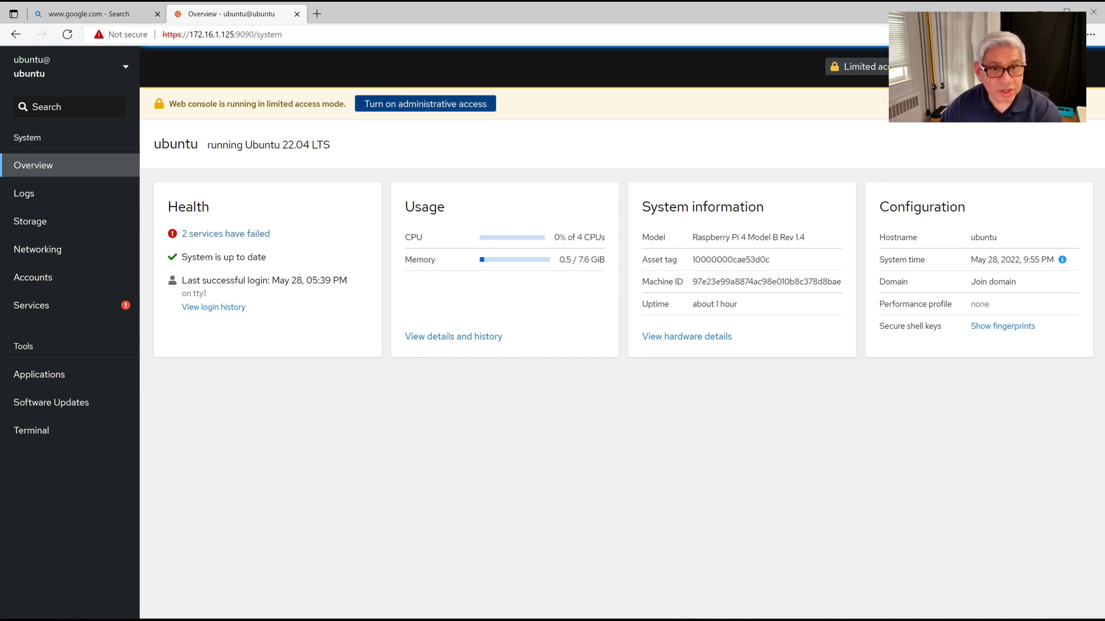
- Turn on administrative access for the web console and dismiss the confirmation
{"action": "left_click", "coordinate": [425, 104]}
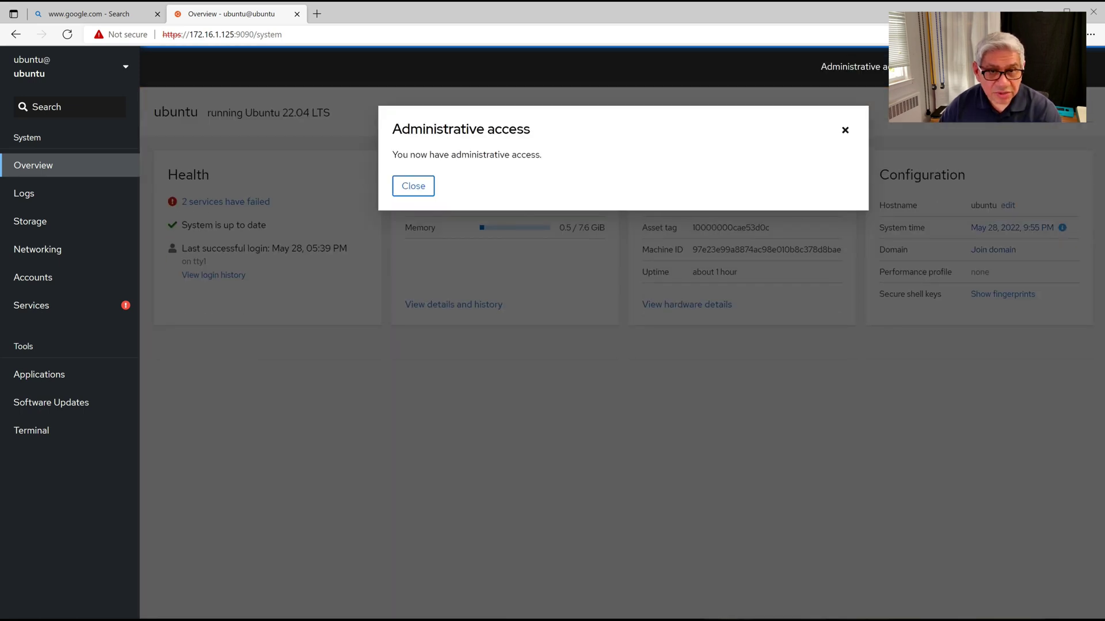
{"action": "key", "text": "Return"}
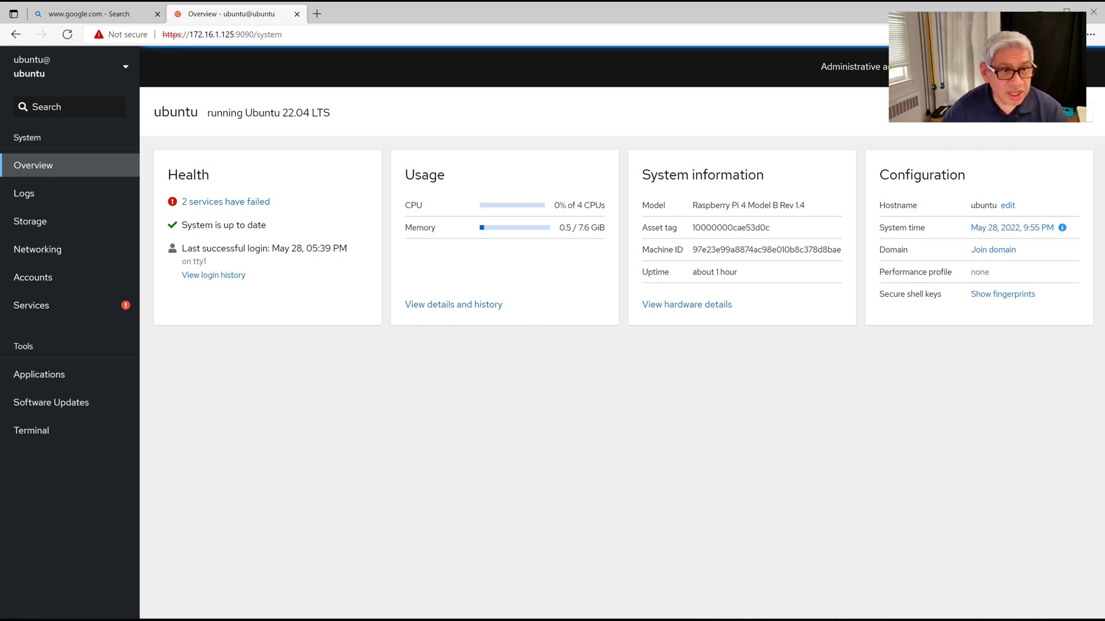
{"action": "double_click", "coordinate": [27, 137]}
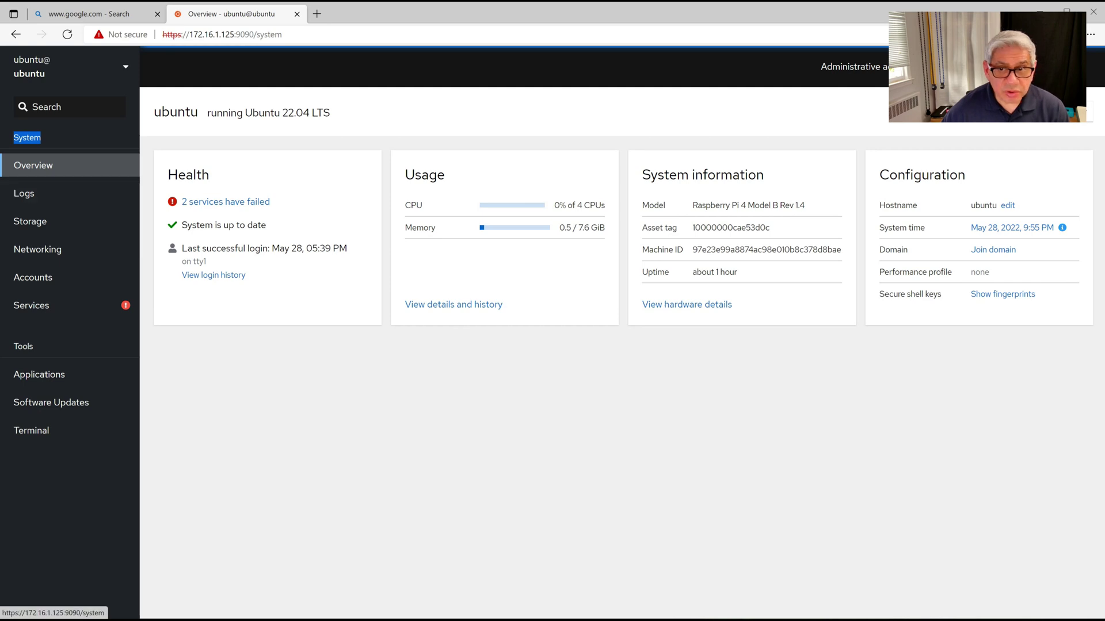
- Visit Cockpit's Logs, Storage and Networking pages, scrolling to network logs, then Accounts
{"action": "left_click", "coordinate": [23, 193]}
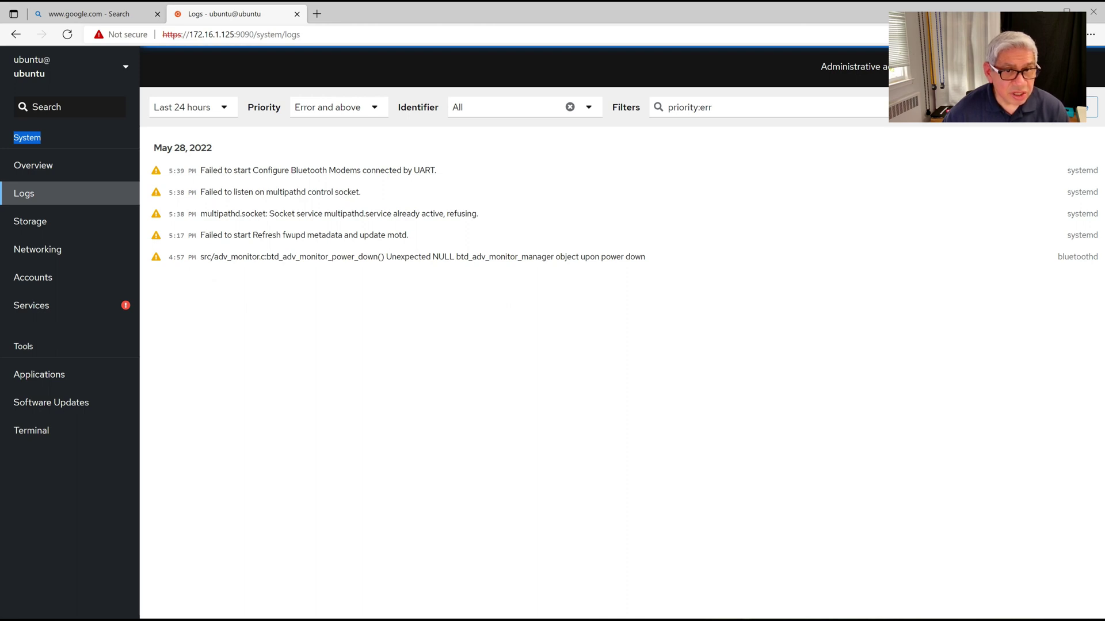
{"action": "left_click", "coordinate": [30, 221]}
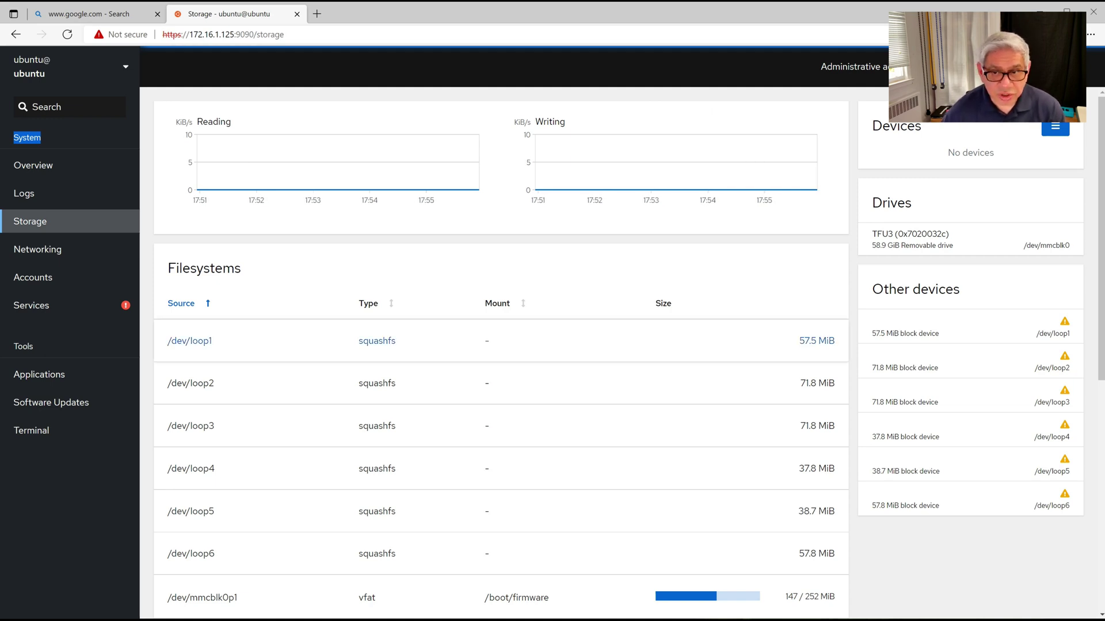
{"action": "left_click", "coordinate": [38, 250]}
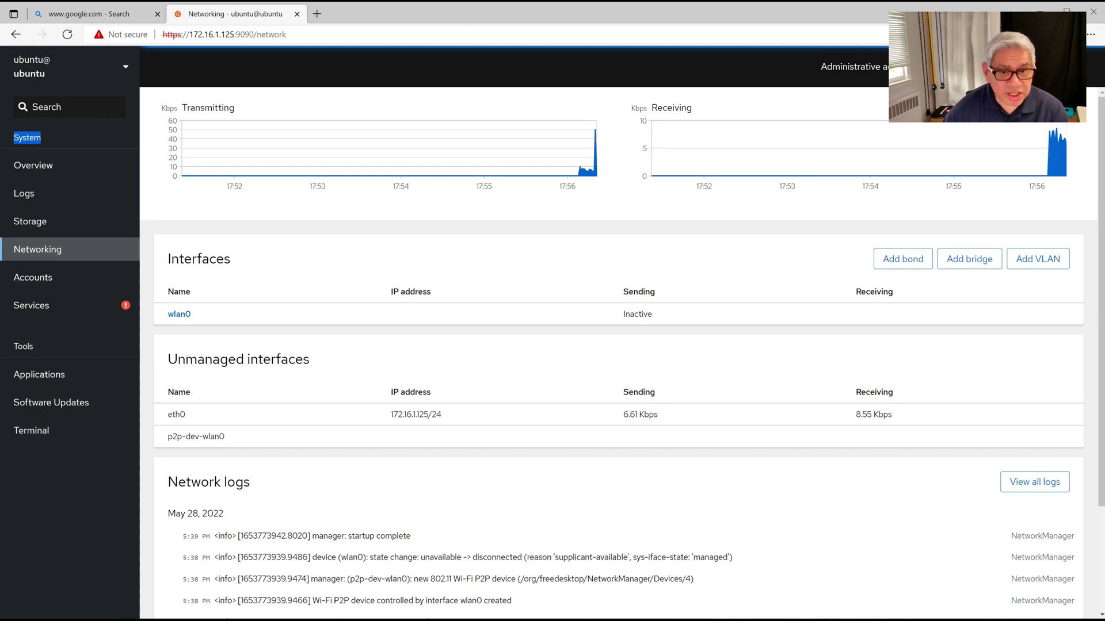
{"action": "scroll", "coordinate": [618, 345], "scroll_direction": "down", "scroll_amount": 1}
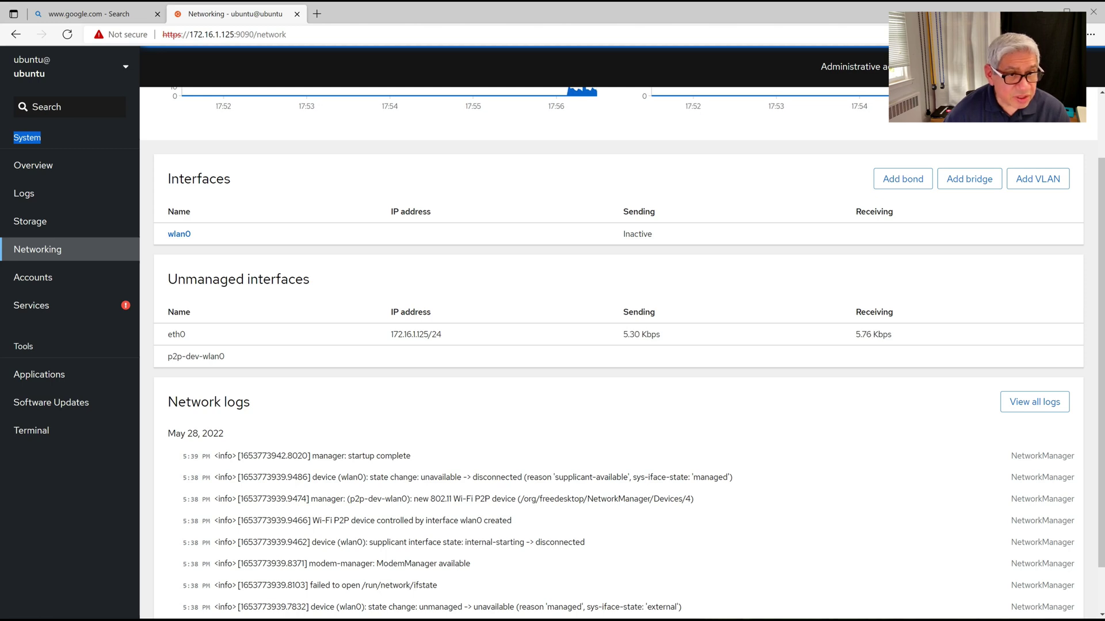
{"action": "scroll", "coordinate": [363, 466], "scroll_direction": "down", "scroll_amount": 1}
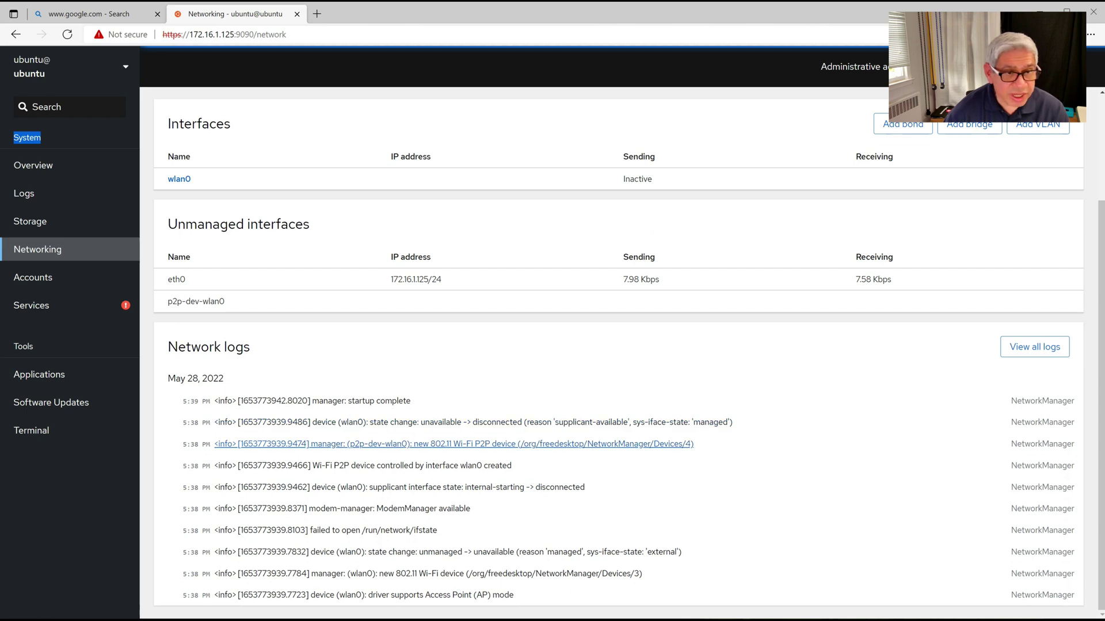
{"action": "left_click", "coordinate": [33, 277]}
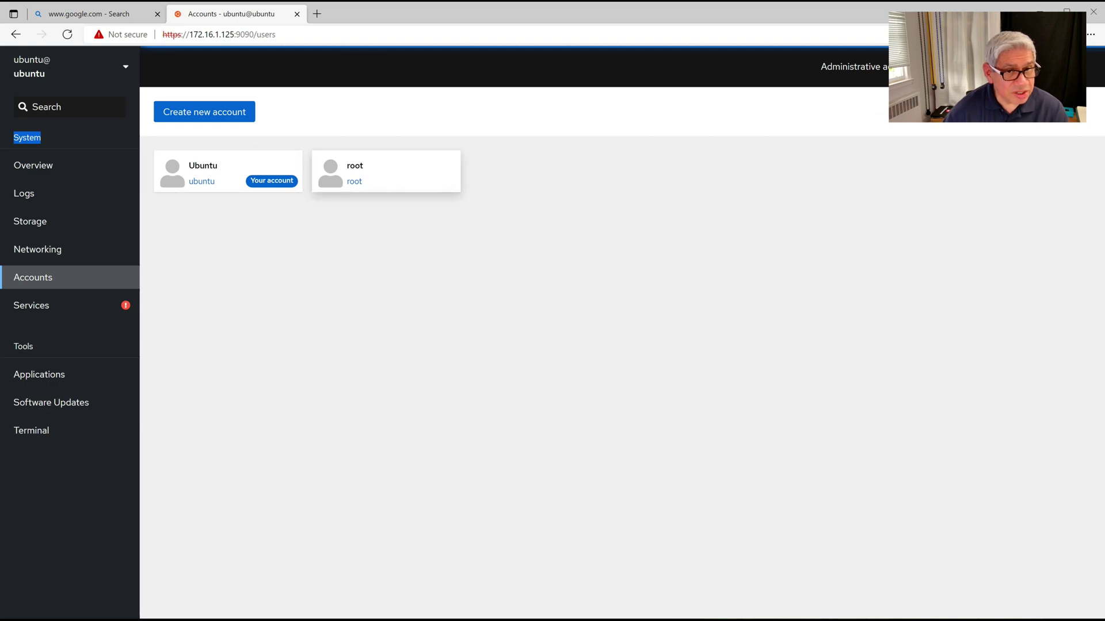
- Browse Services and Applications, then Software Updates, which fails to load updates while offline
{"action": "left_click", "coordinate": [31, 305]}
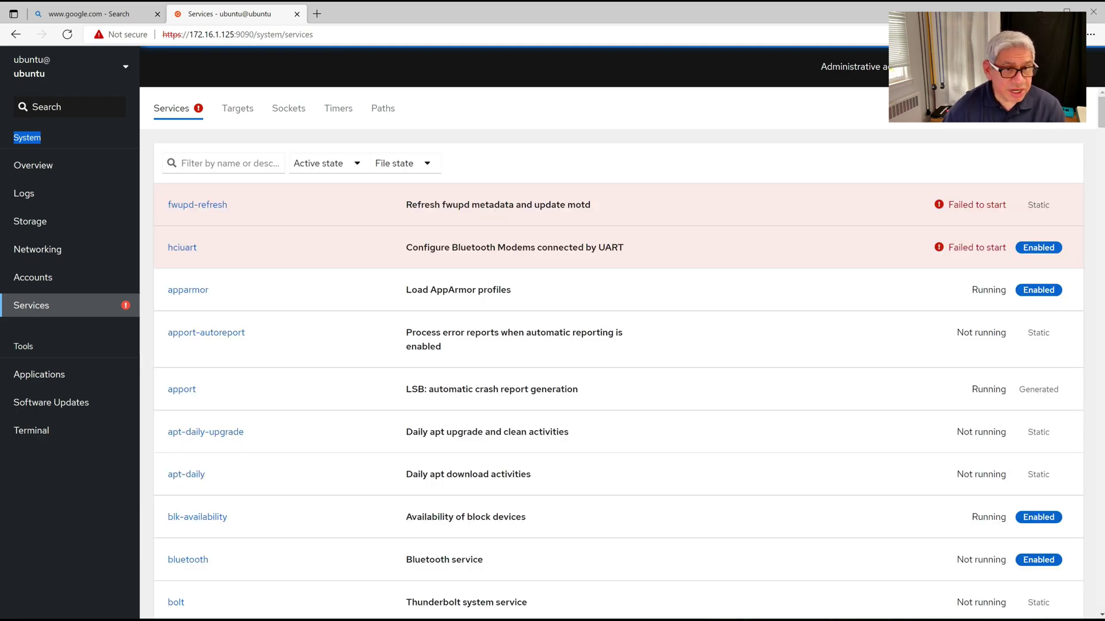
{"action": "scroll", "coordinate": [618, 352], "scroll_direction": "down", "scroll_amount": 20}
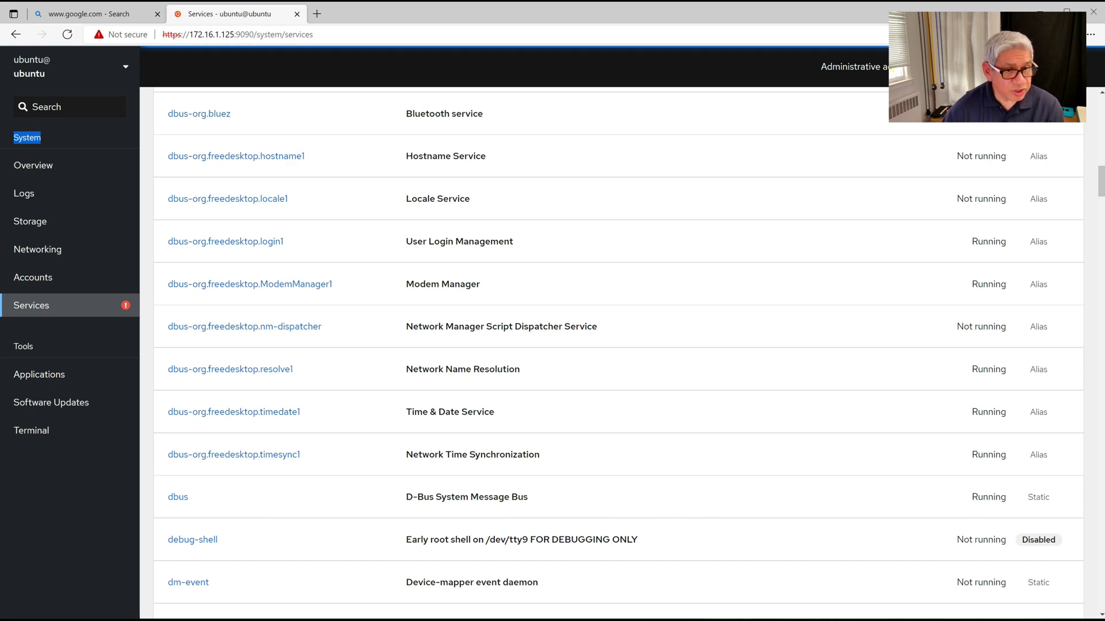
{"action": "left_click", "coordinate": [39, 374]}
{"action": "left_click", "coordinate": [51, 402]}
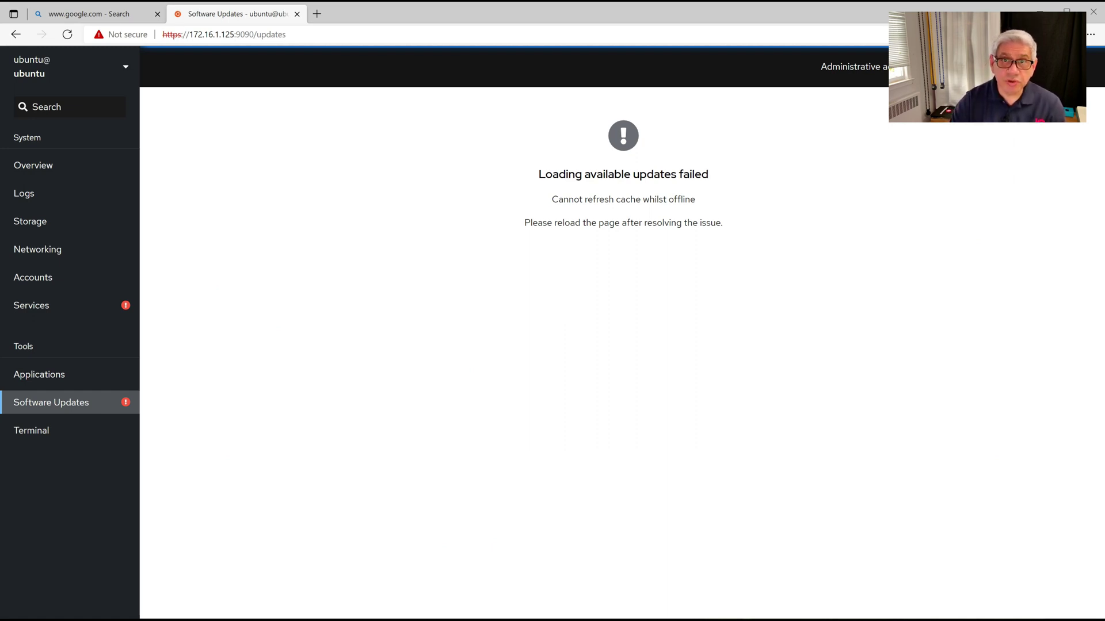
- Open Cockpit's Terminal and run pwd, which prints /home/ubuntu
{"action": "left_click", "coordinate": [31, 430]}
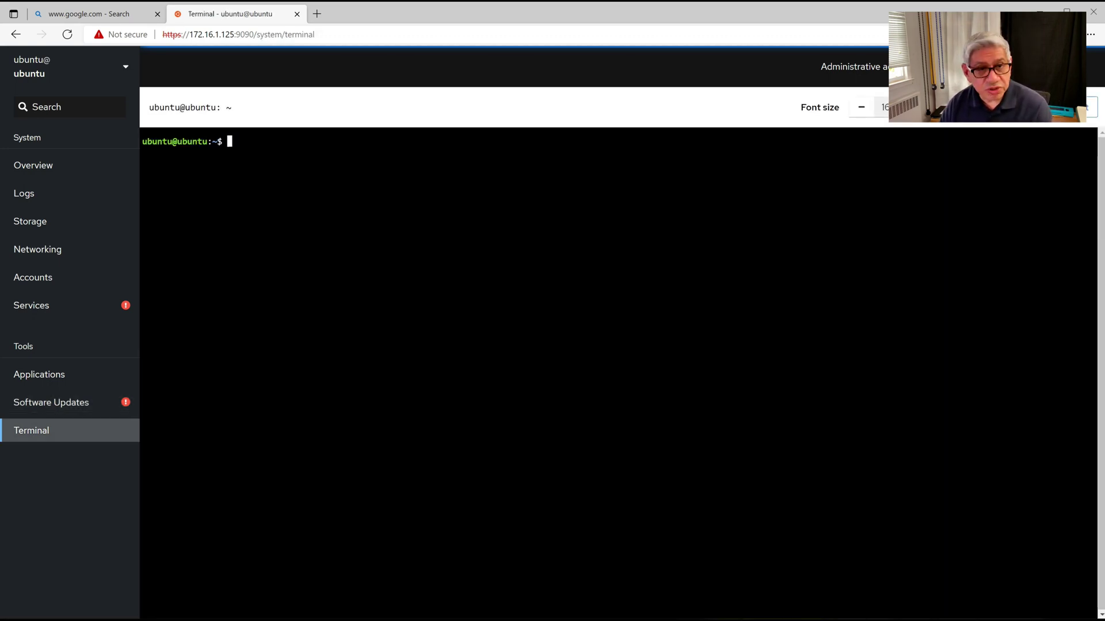
{"action": "type", "text": "pwd"}
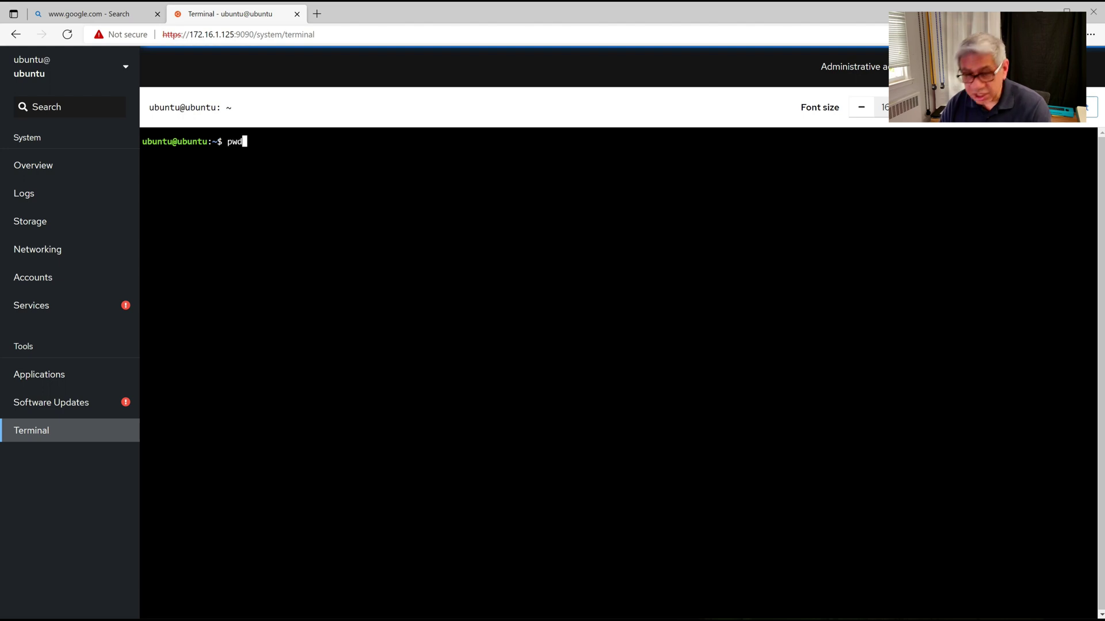
{"action": "key", "text": "Return"}
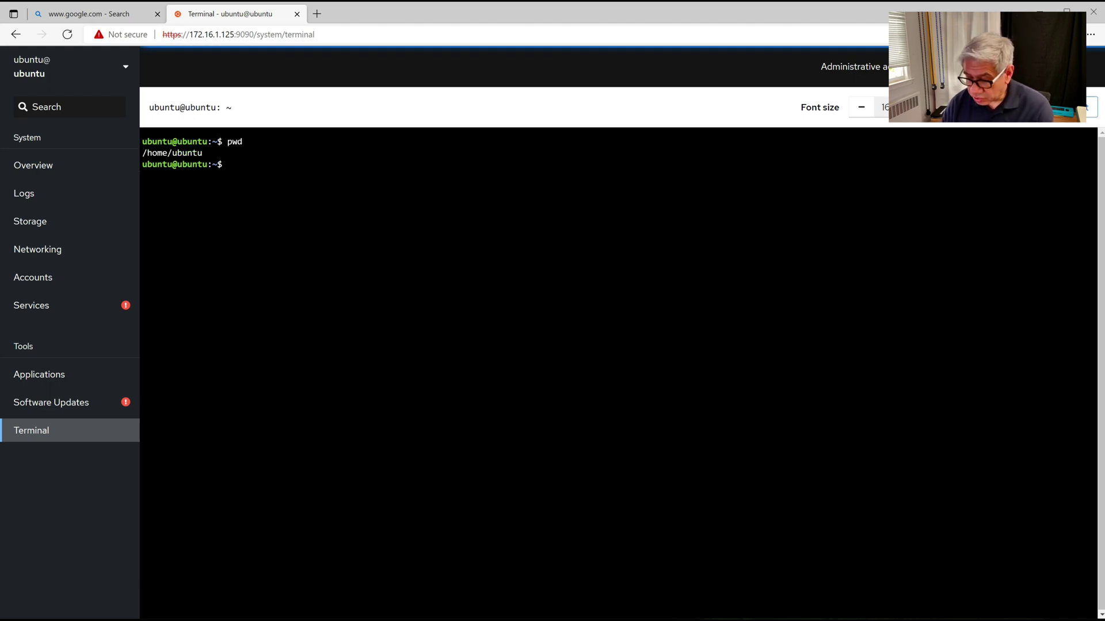